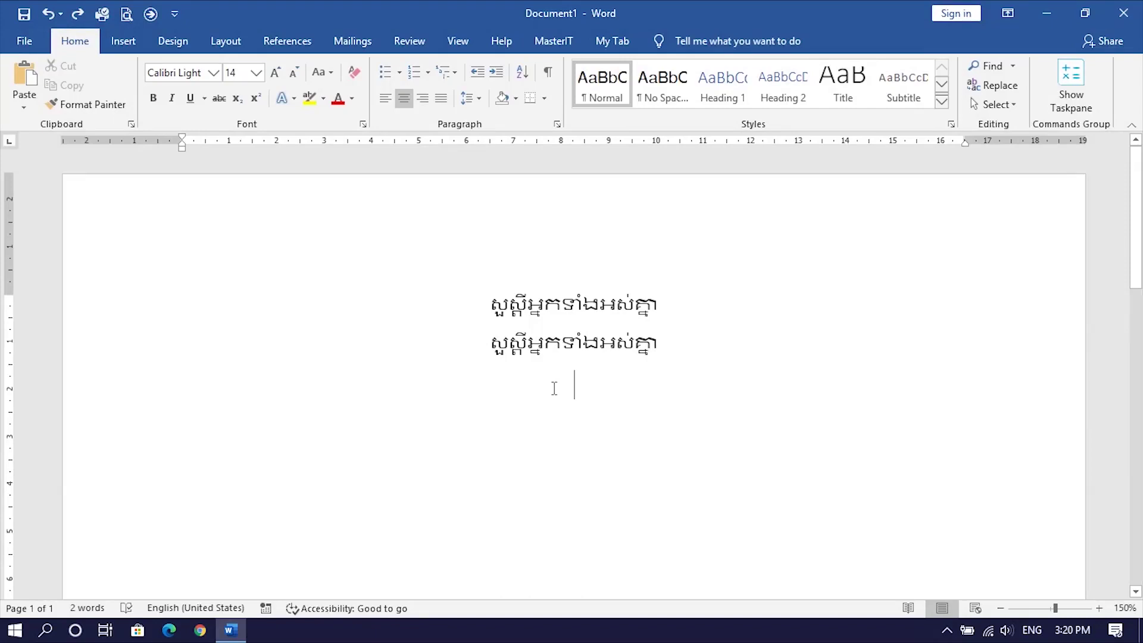
- Select the first centred Khmer greeting line
{"action": "left_click_drag", "start_coordinate": [488, 305], "coordinate": [659, 315]}
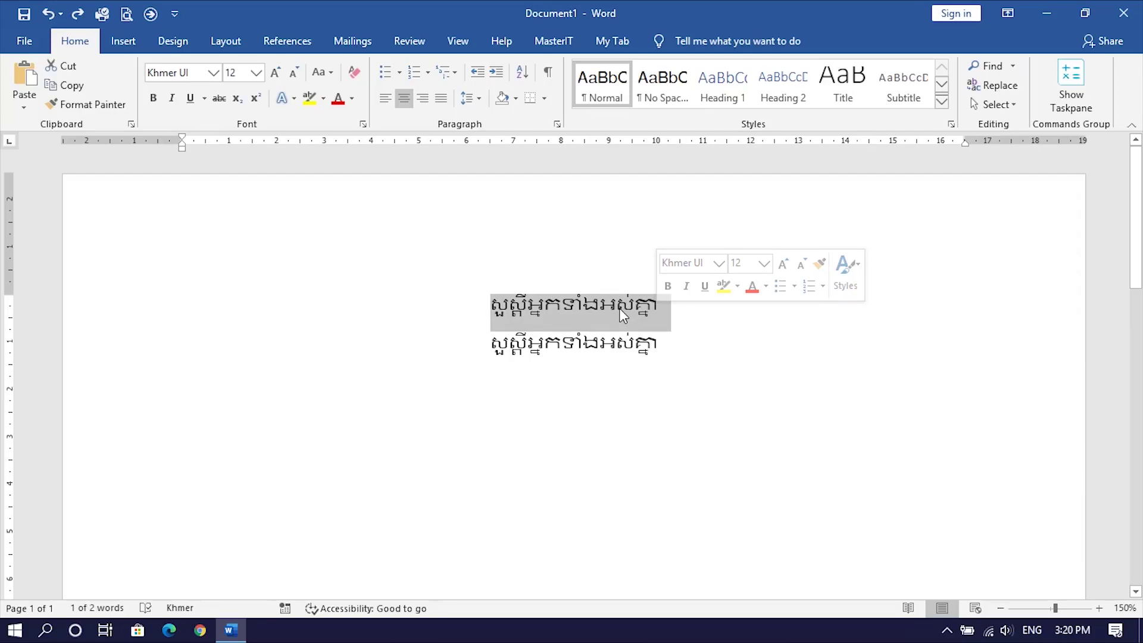
- Run the toolbar font macro on line 1 and the Ctrl+1 macro on line 2
{"action": "left_click_drag", "start_coordinate": [489, 304], "coordinate": [659, 304]}
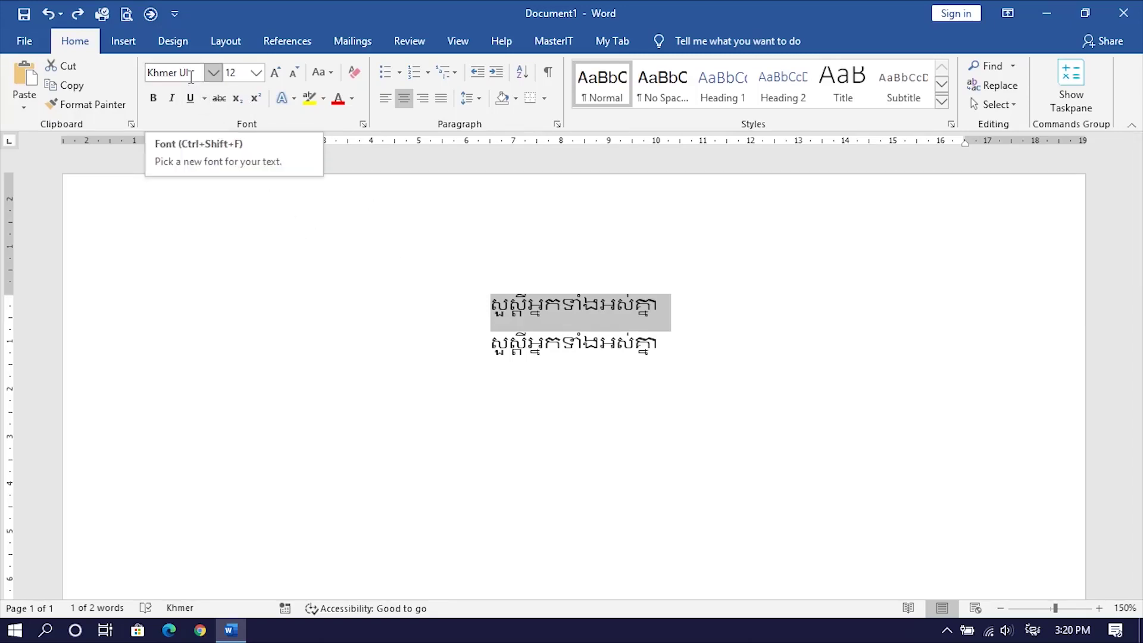
{"action": "left_click", "coordinate": [152, 16]}
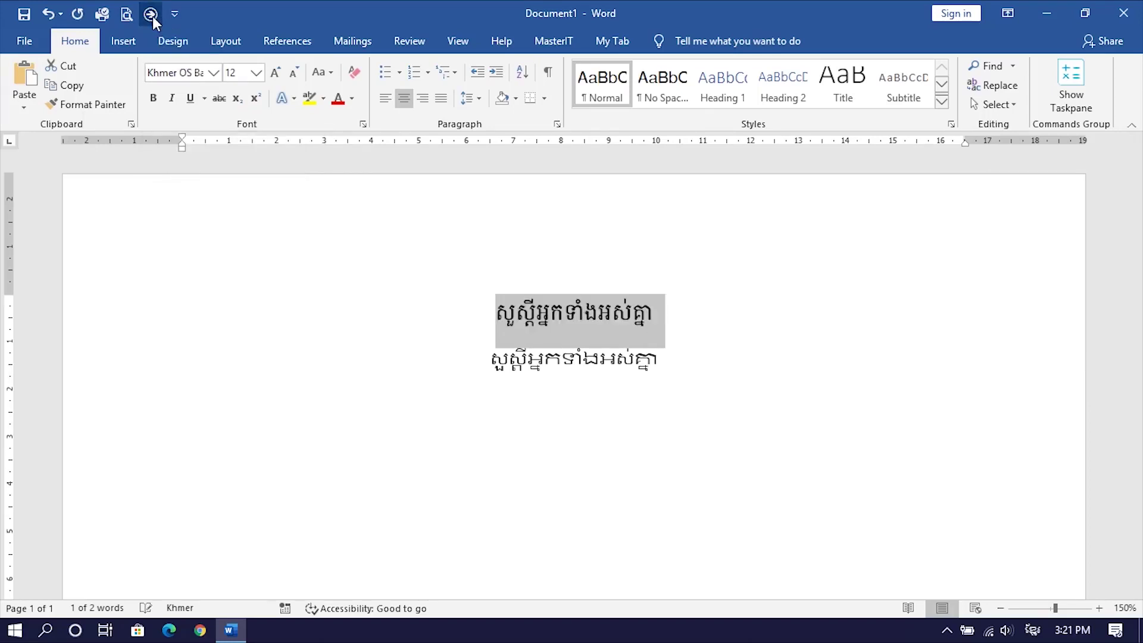
{"action": "left_click_drag", "start_coordinate": [492, 359], "coordinate": [658, 359]}
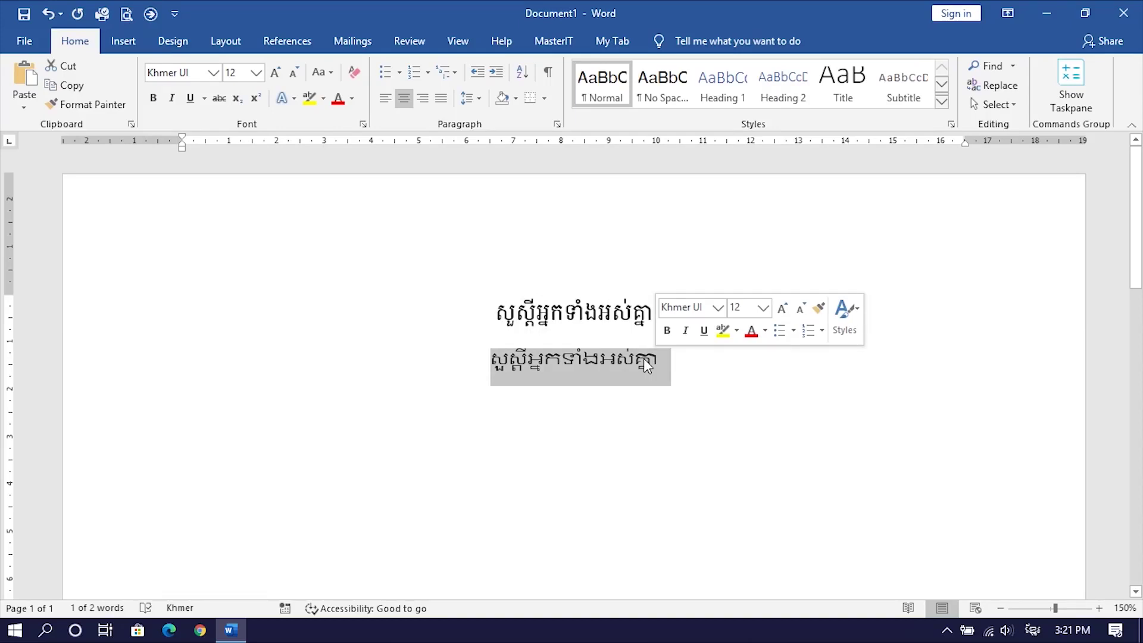
{"action": "key", "text": "ctrl+1"}
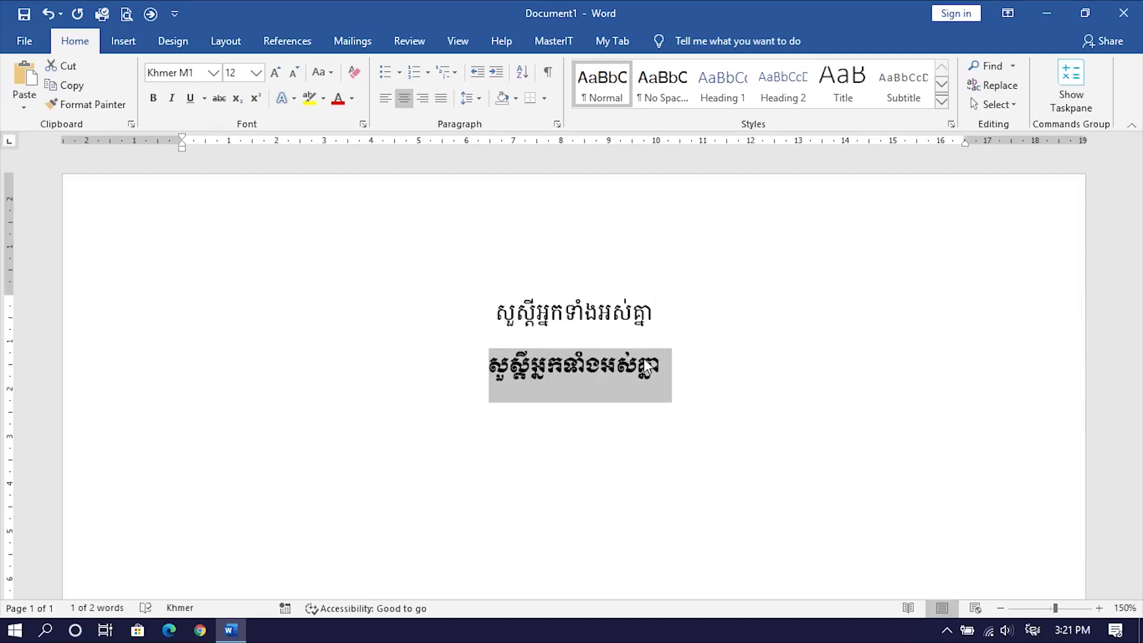
{"action": "left_click", "coordinate": [698, 361]}
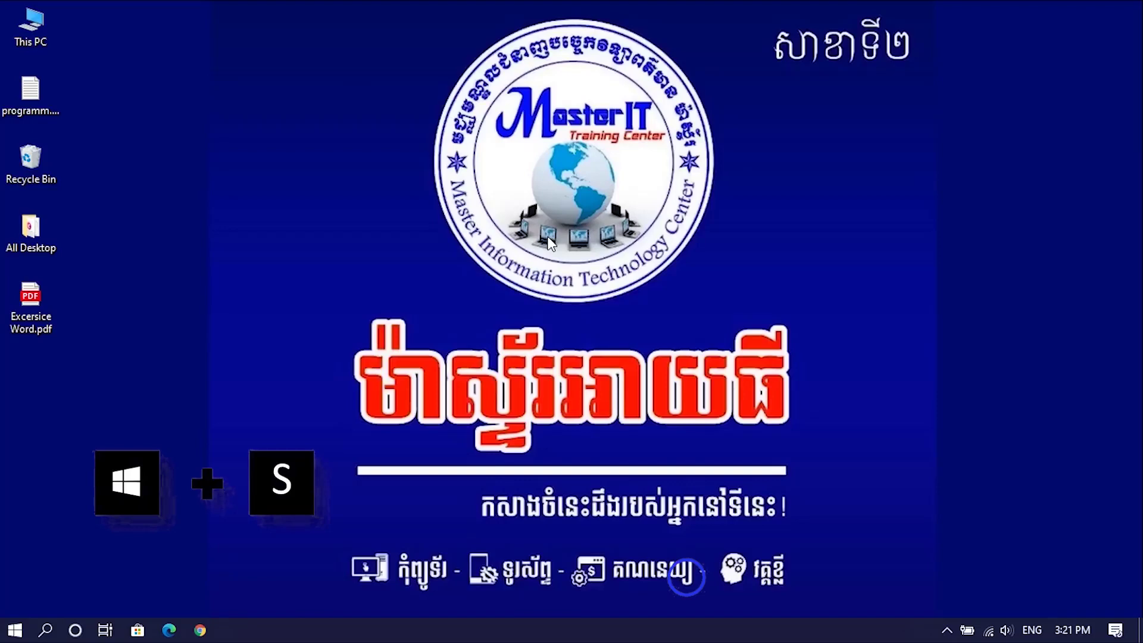
- Relaunch Word by searching 'word' in Windows Search
{"action": "key", "text": "super+s"}
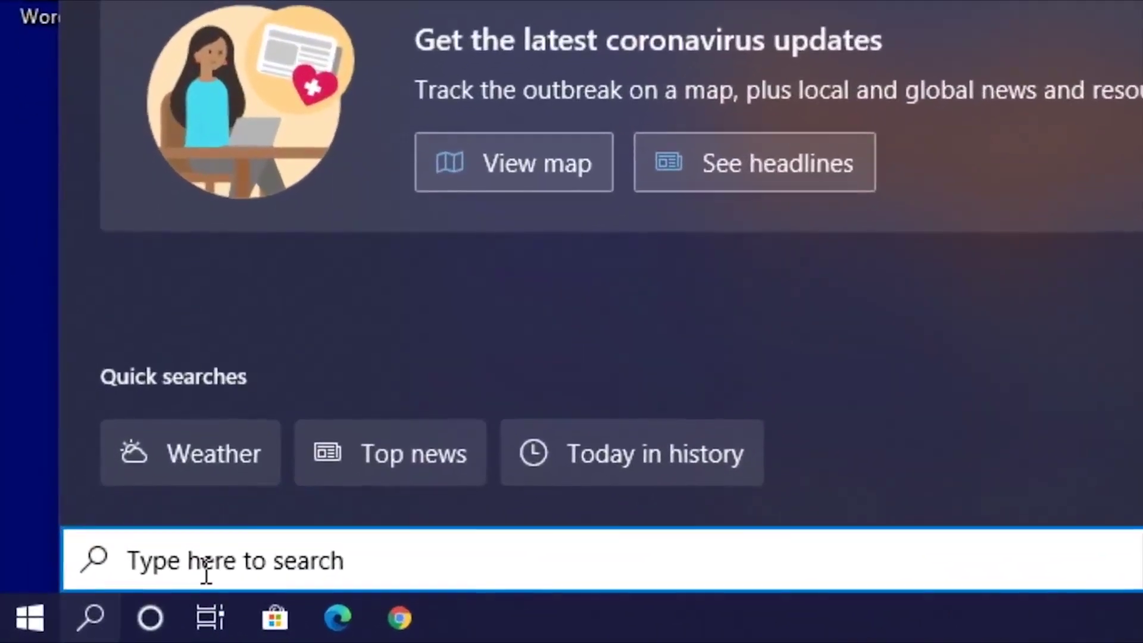
{"action": "type", "text": "word"}
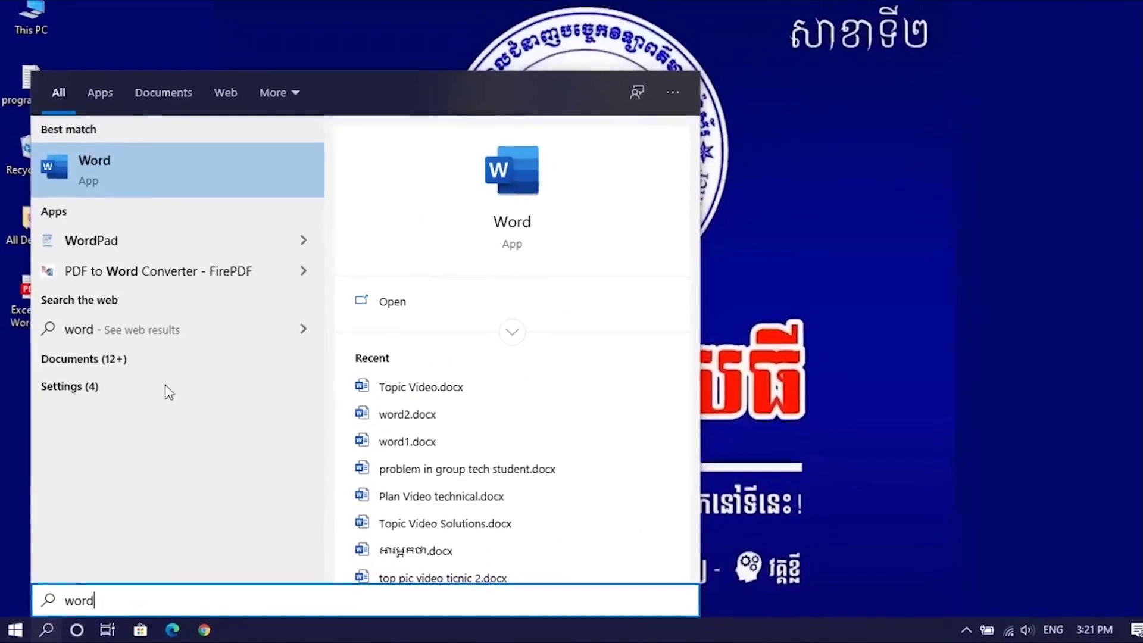
{"action": "left_click", "coordinate": [77, 169]}
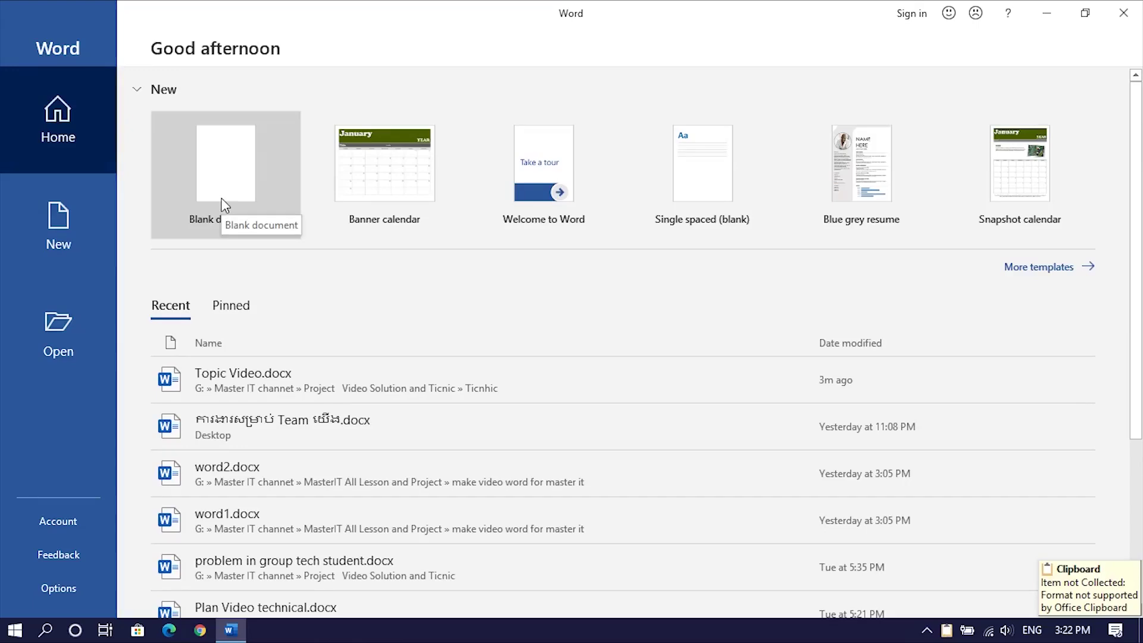
- Create a blank document and choose Record Macro from the View tab's Macros list
{"action": "left_click", "coordinate": [226, 197]}
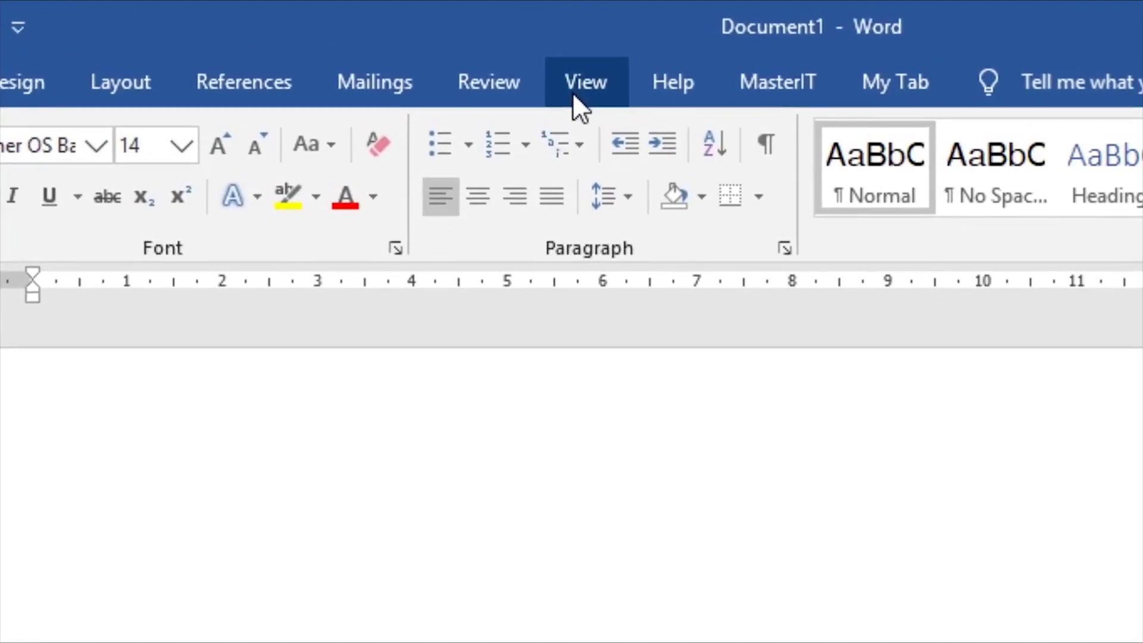
{"action": "left_click", "coordinate": [574, 93]}
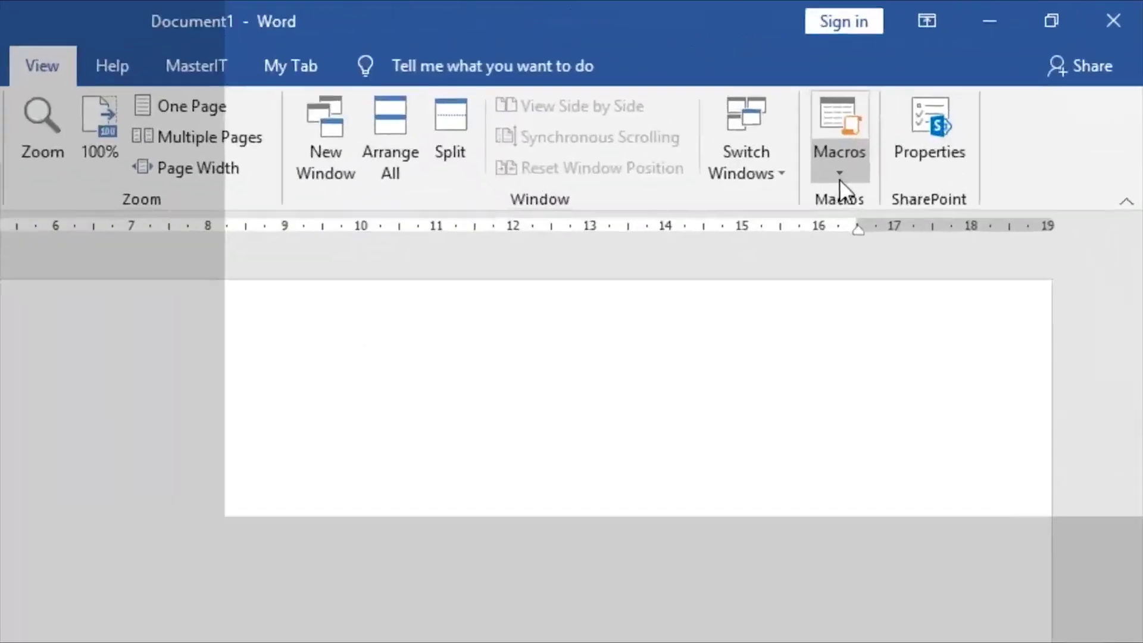
{"action": "left_click", "coordinate": [839, 179]}
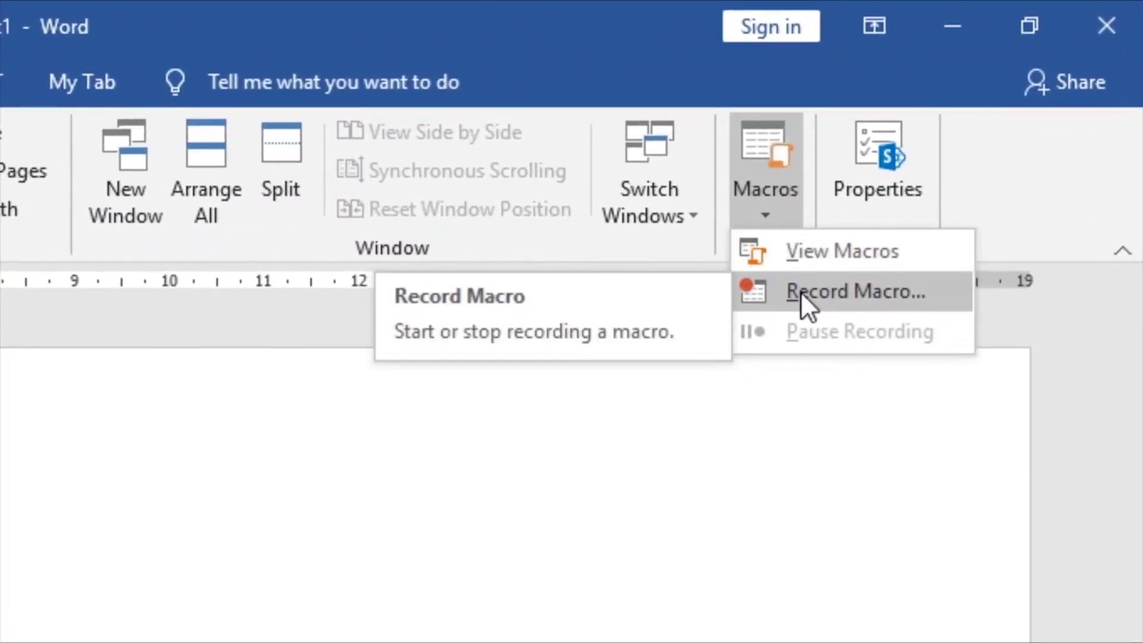
{"action": "left_click", "coordinate": [800, 291]}
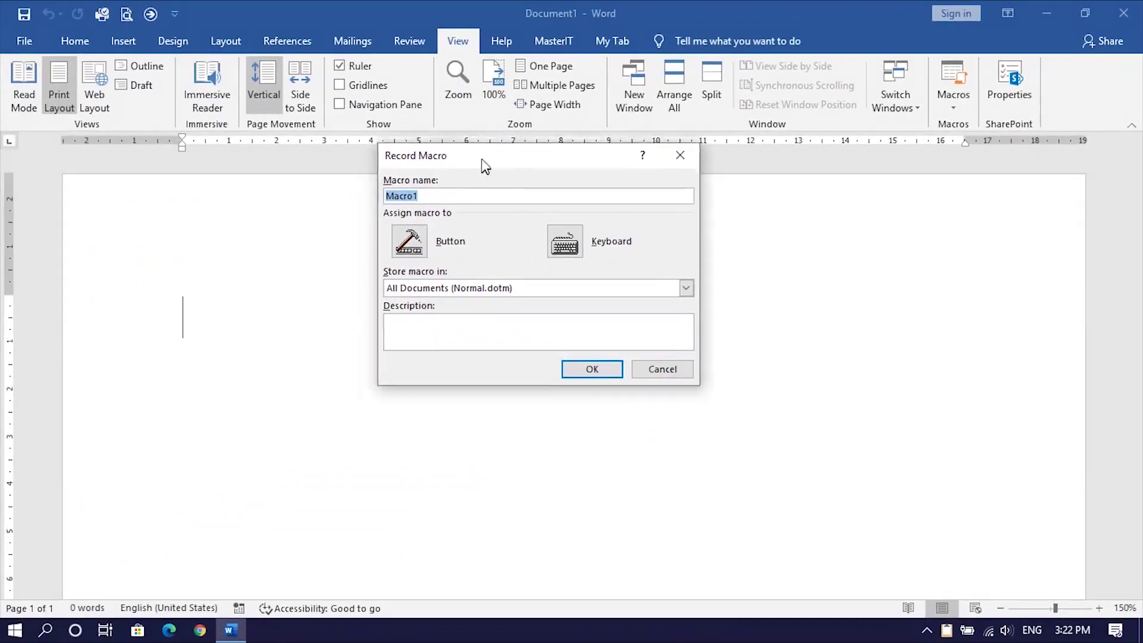
- Assign the new macro to a button, adding Normal.NewMacros.Macro1 to the Quick Access Toolbar
{"action": "left_click_drag", "start_coordinate": [461, 180], "coordinate": [470, 190]}
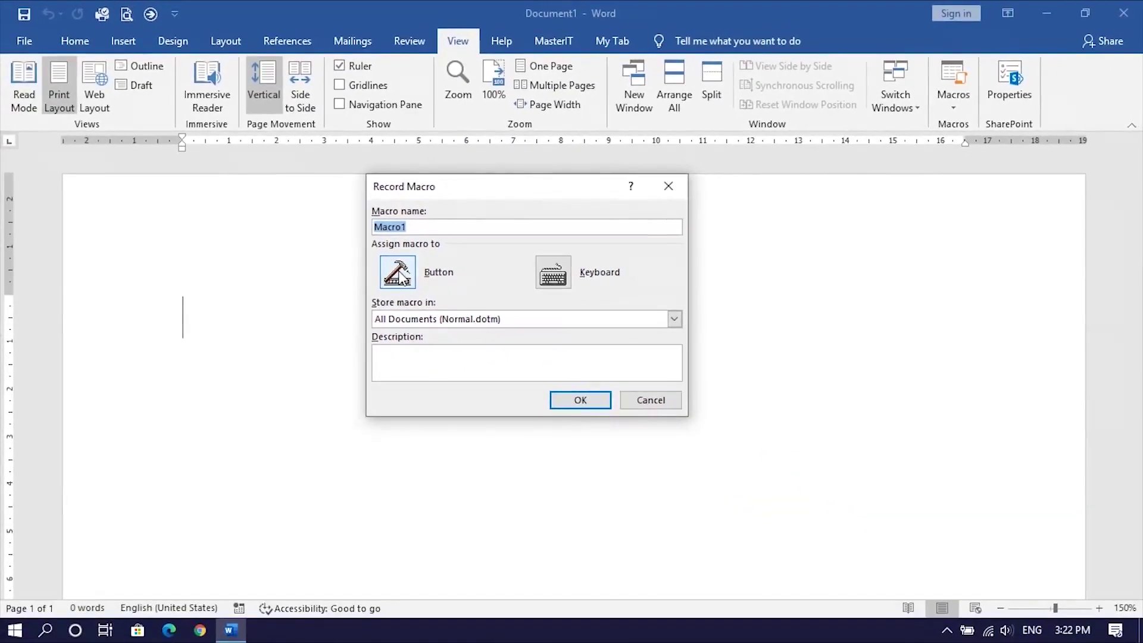
{"action": "left_click", "coordinate": [399, 274]}
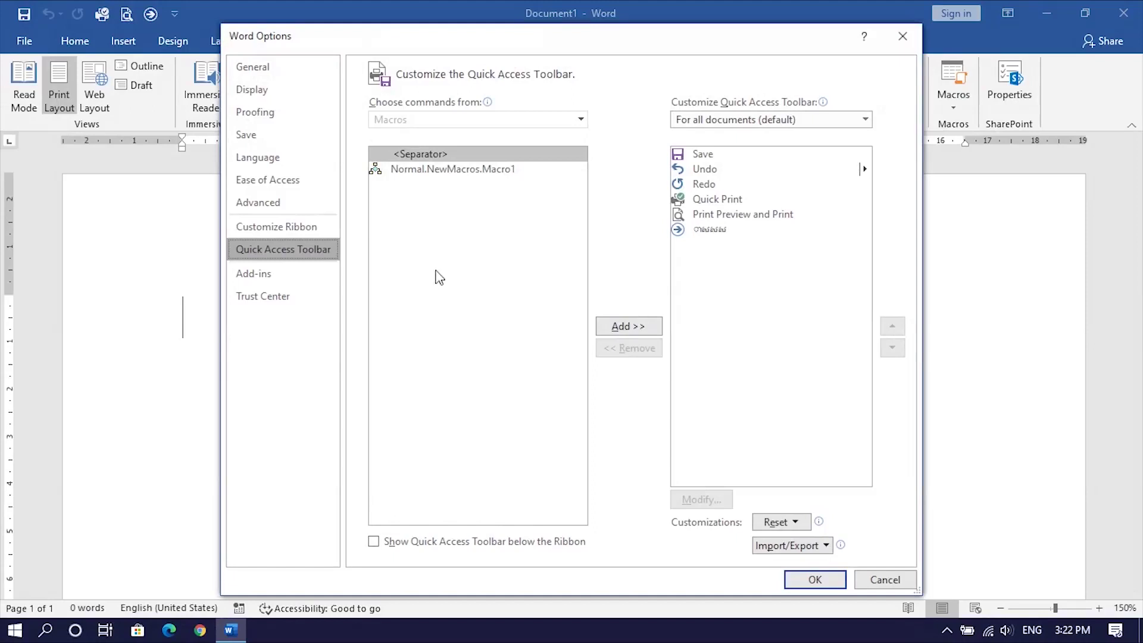
{"action": "left_click", "coordinate": [451, 170]}
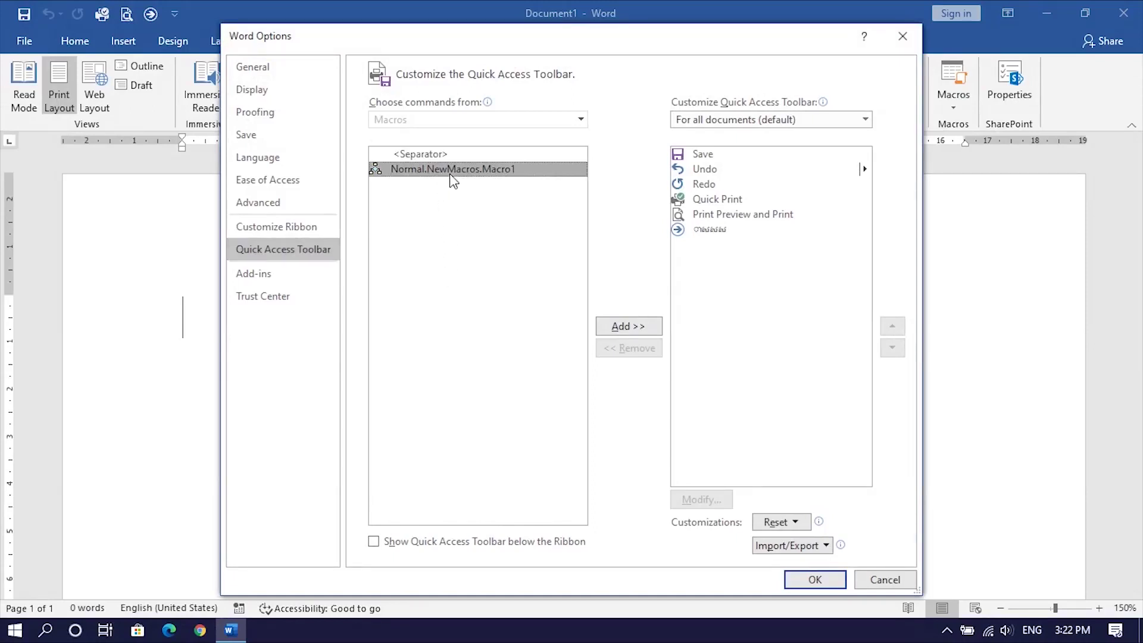
{"action": "left_click", "coordinate": [637, 331]}
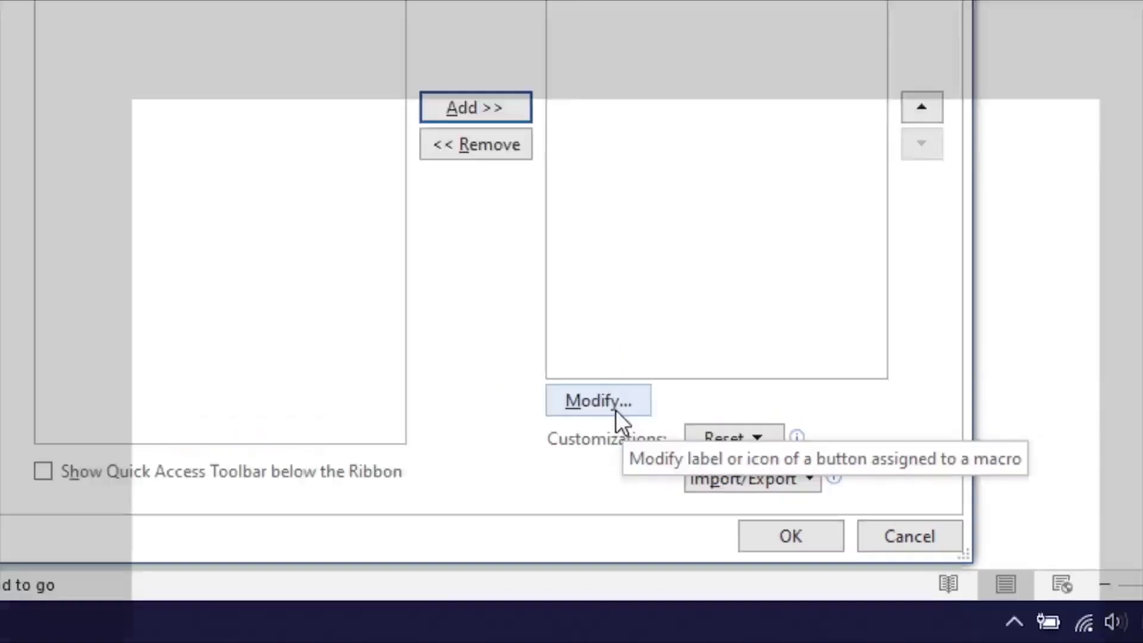
{"action": "left_click", "coordinate": [573, 367]}
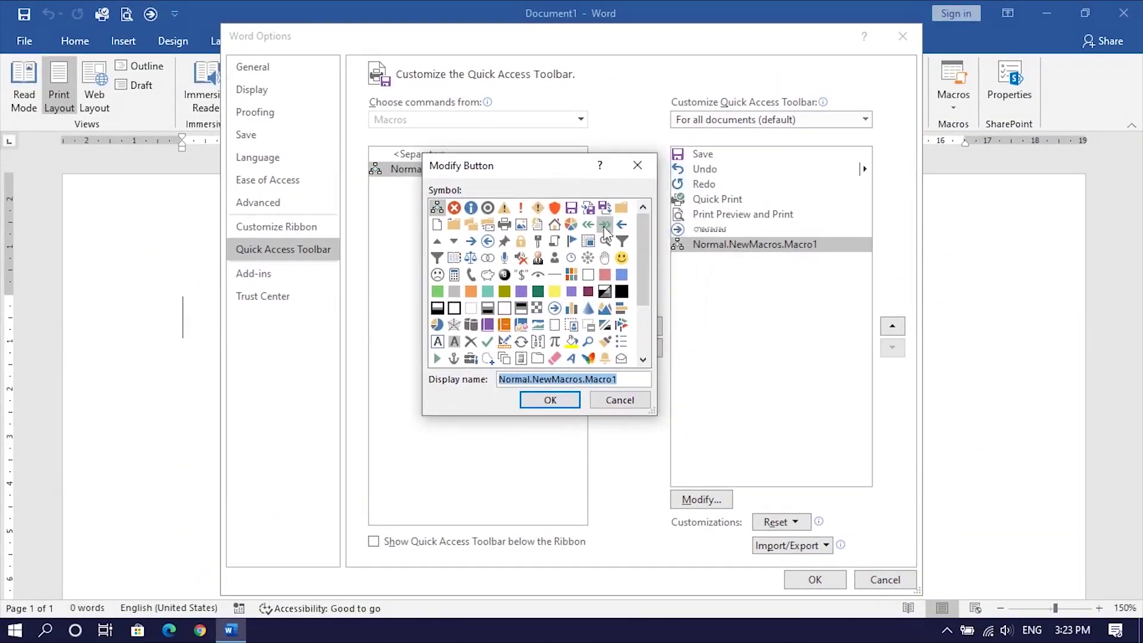
- Give the Macro1 toolbar button the hand symbol and the display name 'change font'
{"action": "left_click_drag", "start_coordinate": [642, 280], "coordinate": [637, 360]}
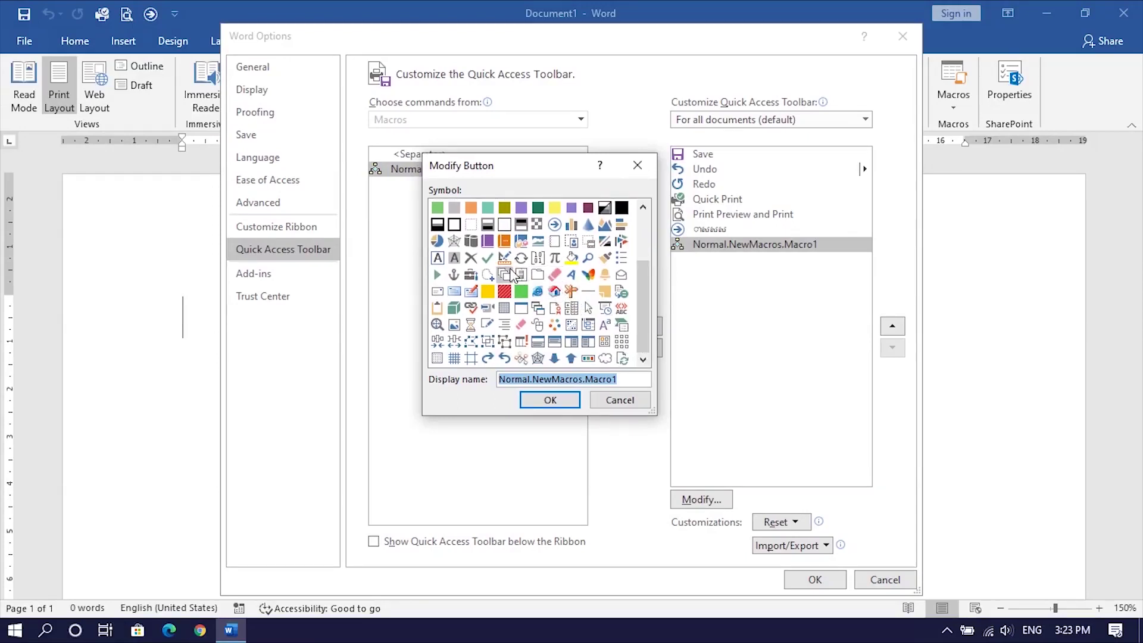
{"action": "scroll", "coordinate": [506, 262], "scroll_direction": "up", "scroll_amount": 3}
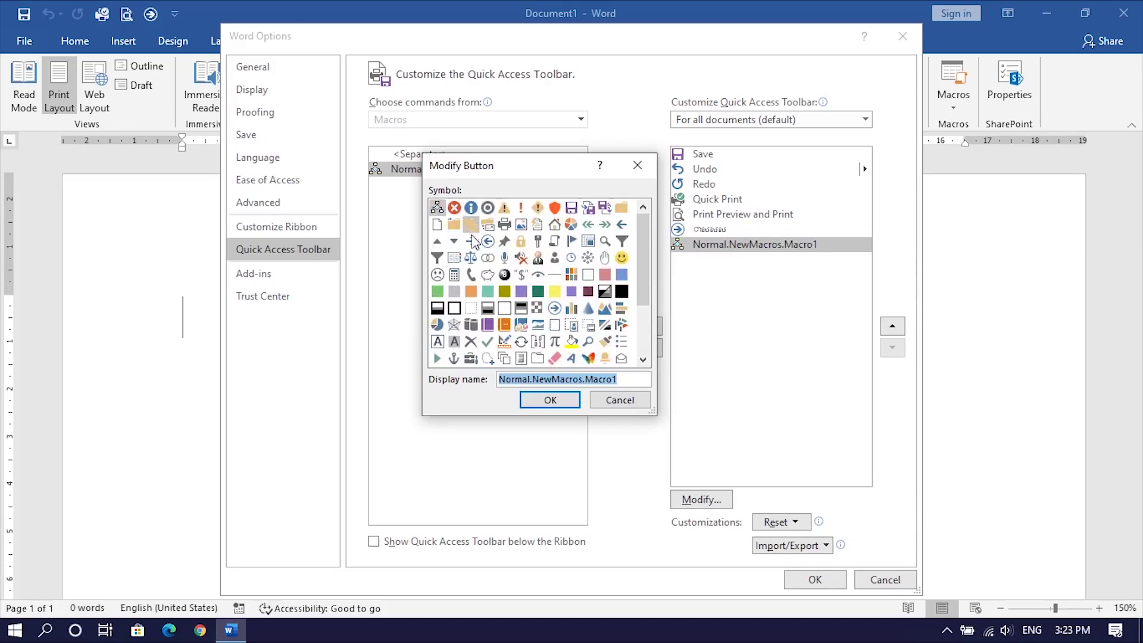
{"action": "left_click", "coordinate": [604, 259]}
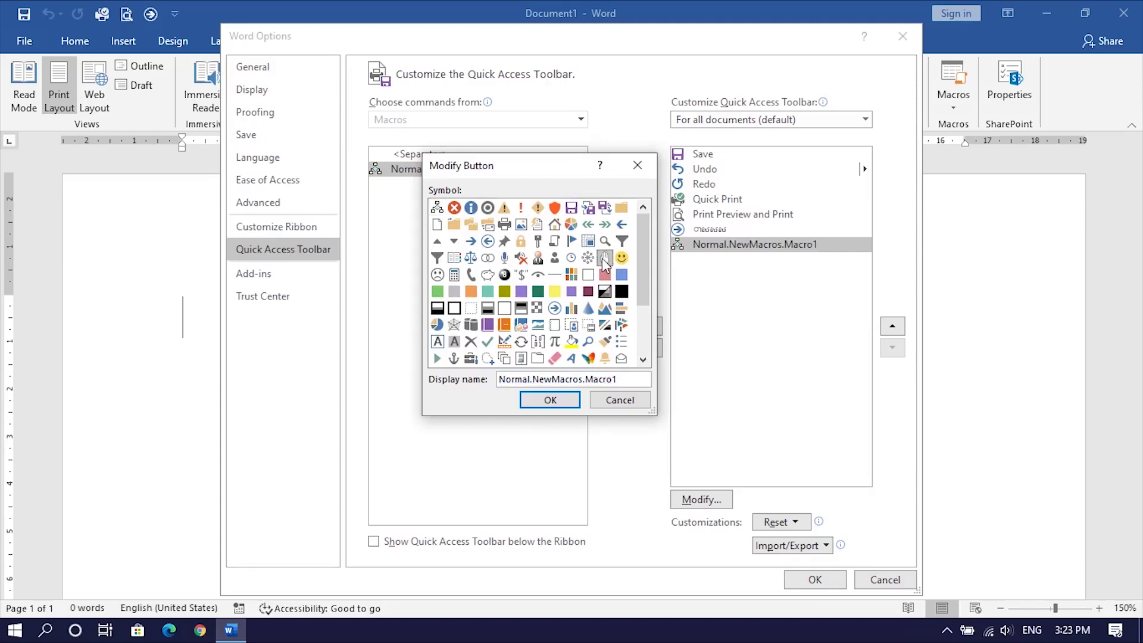
{"action": "triple_click", "coordinate": [630, 382]}
{"action": "left_click", "coordinate": [550, 381]}
{"action": "left_click_drag", "start_coordinate": [623, 381], "coordinate": [500, 379]}
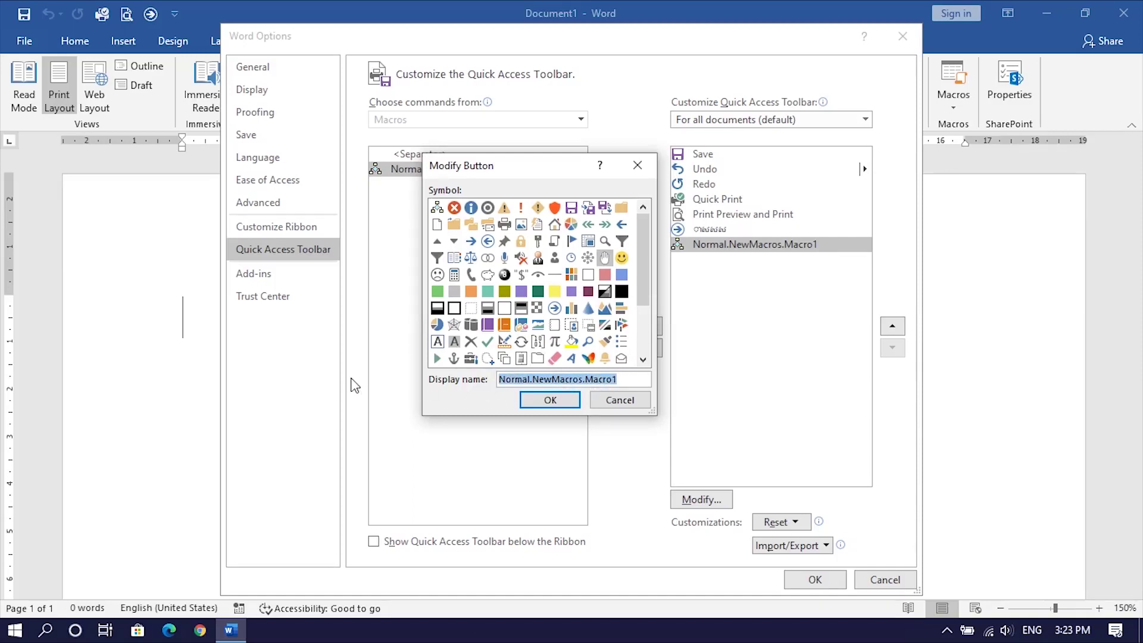
{"action": "key", "text": "BackSpace"}
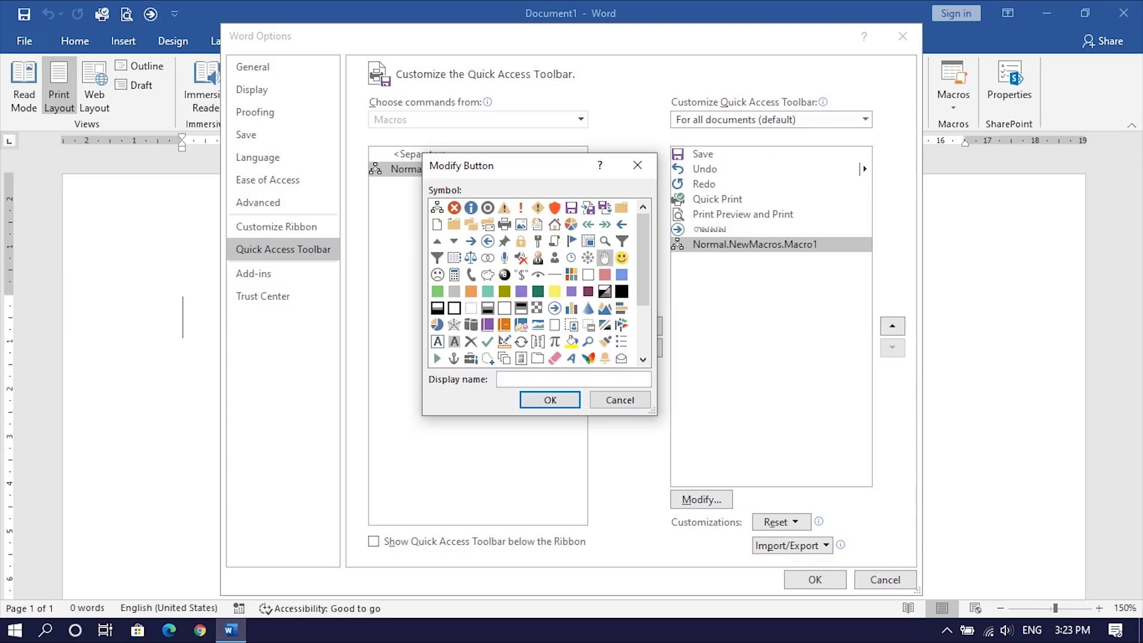
{"action": "type", "text": "change f"}
{"action": "type", "text": "ont"}
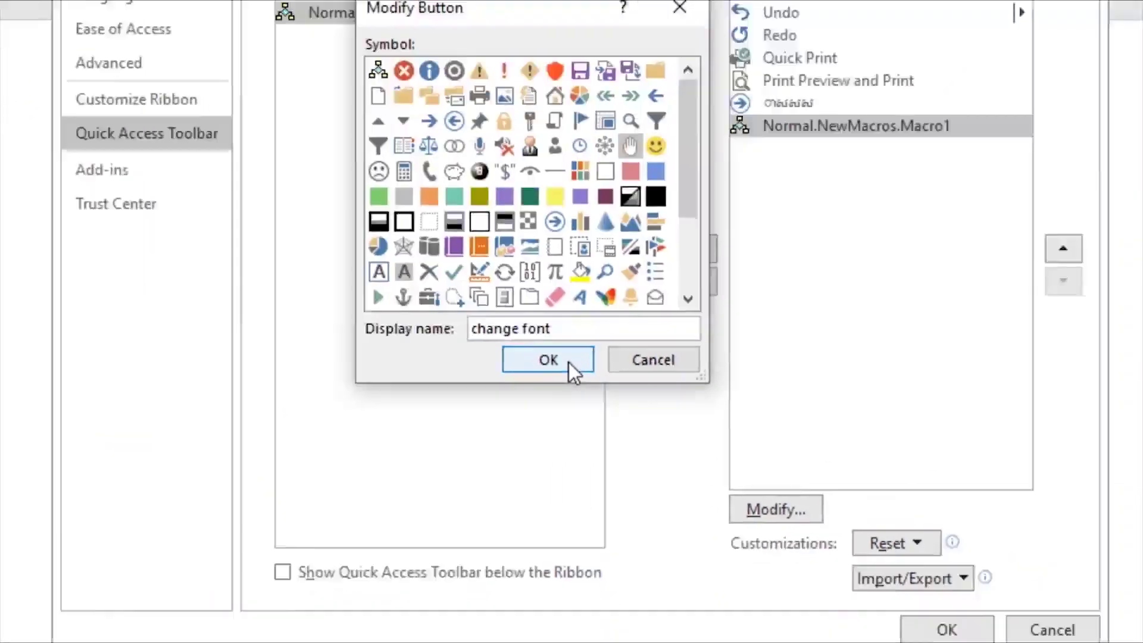
{"action": "left_click", "coordinate": [573, 322]}
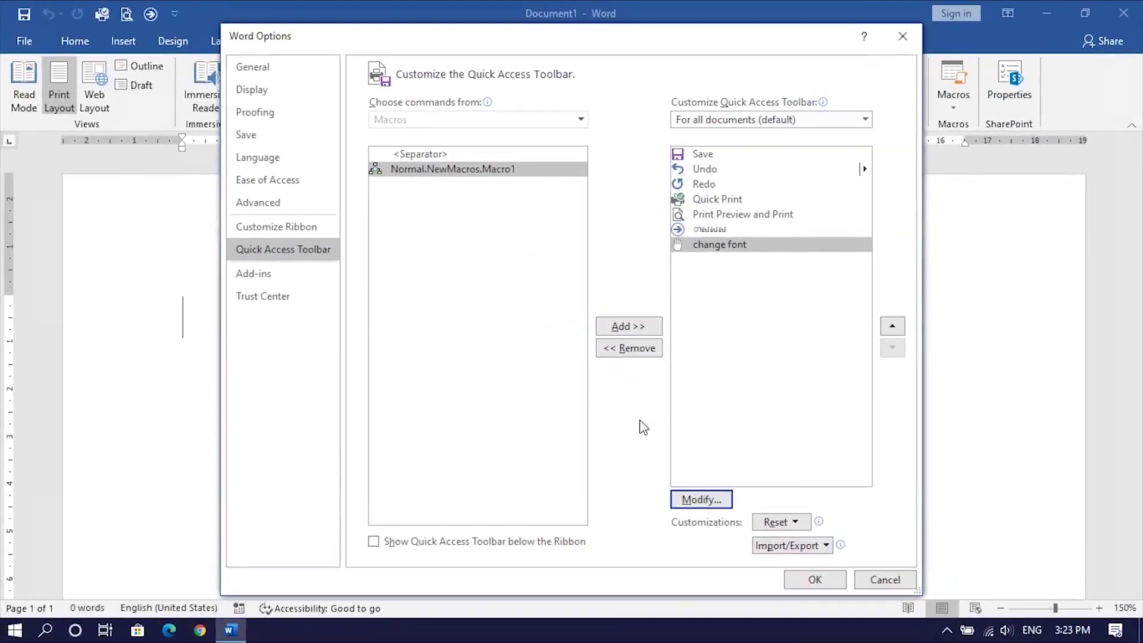
- Confirm the change font toolbar button and record selecting the Khmer M1 font
{"action": "left_click", "coordinate": [816, 579]}
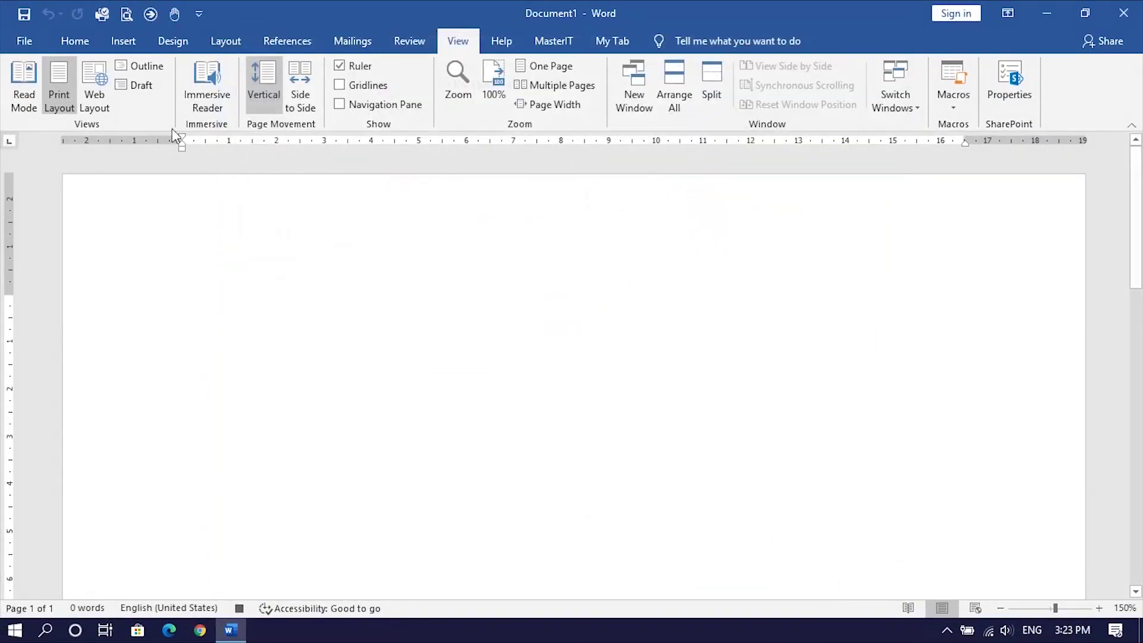
{"action": "left_click", "coordinate": [76, 43]}
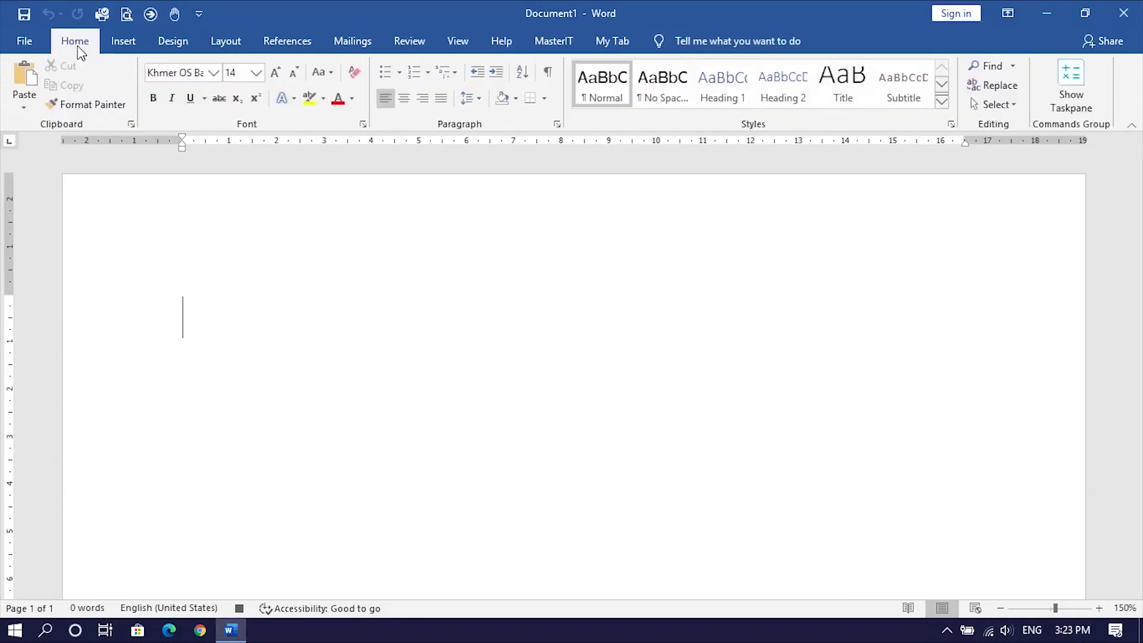
{"action": "left_click", "coordinate": [213, 73]}
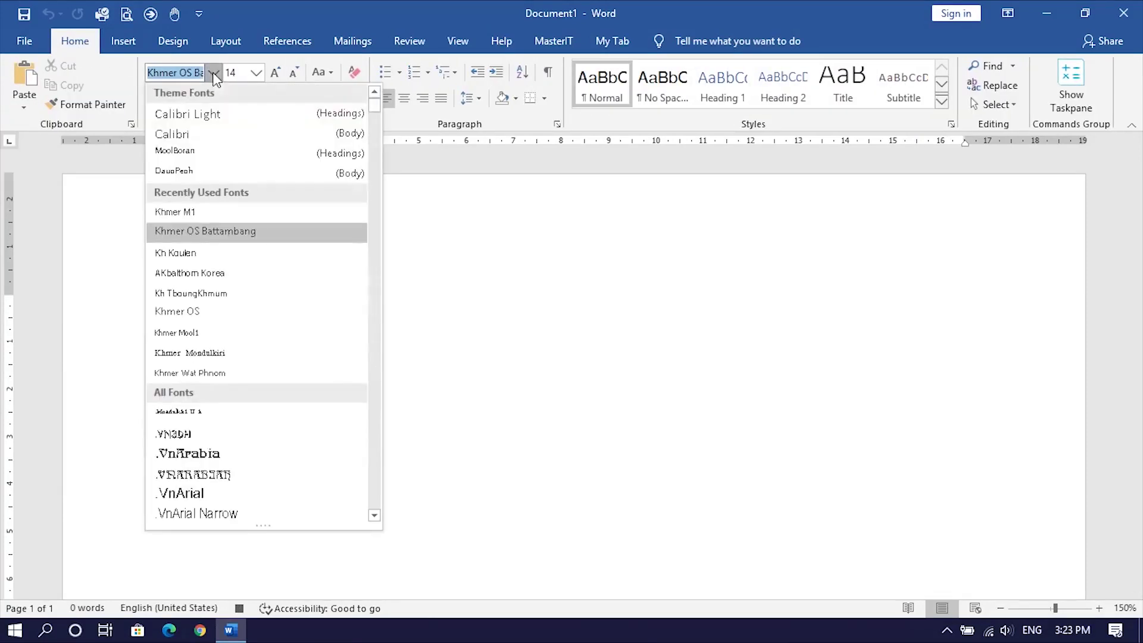
{"action": "left_click", "coordinate": [208, 213]}
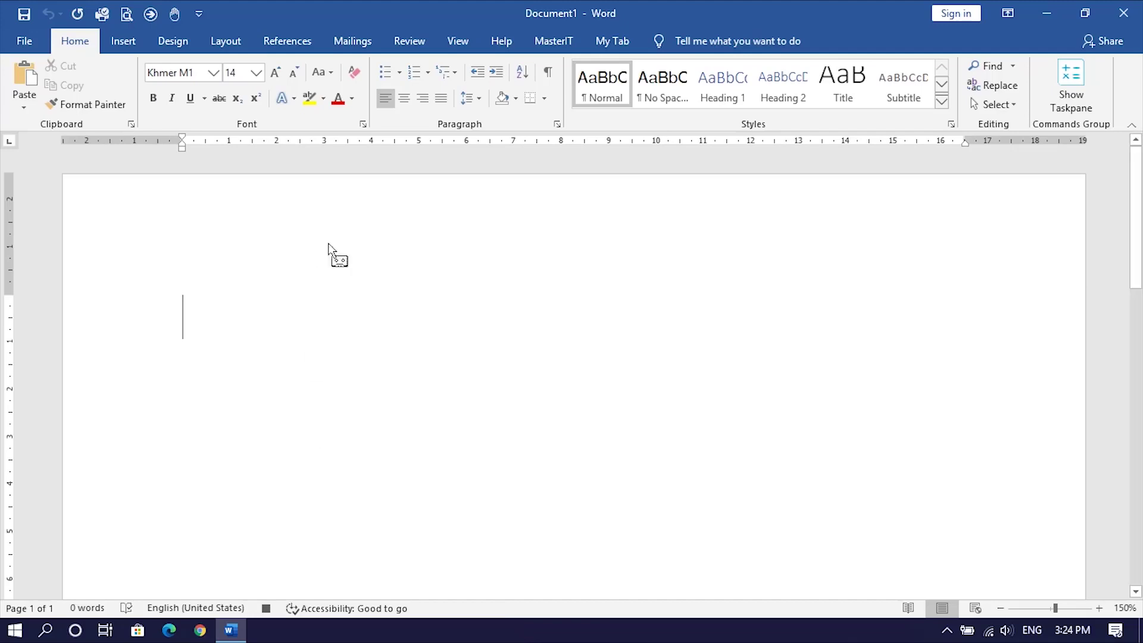
{"action": "left_click", "coordinate": [457, 41]}
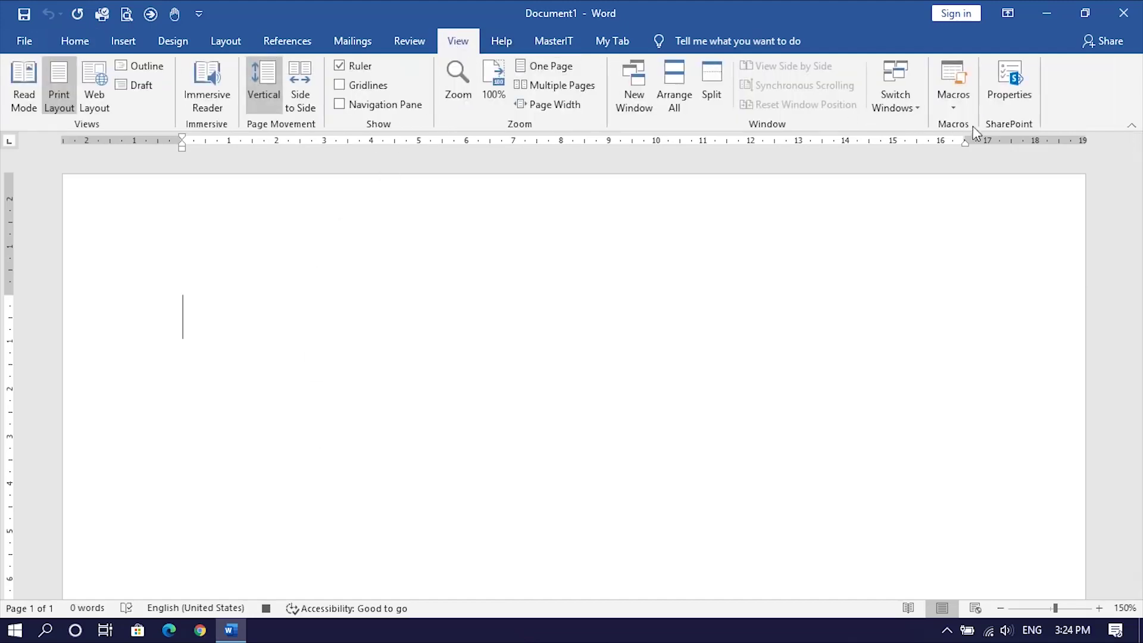
{"action": "left_click", "coordinate": [957, 106]}
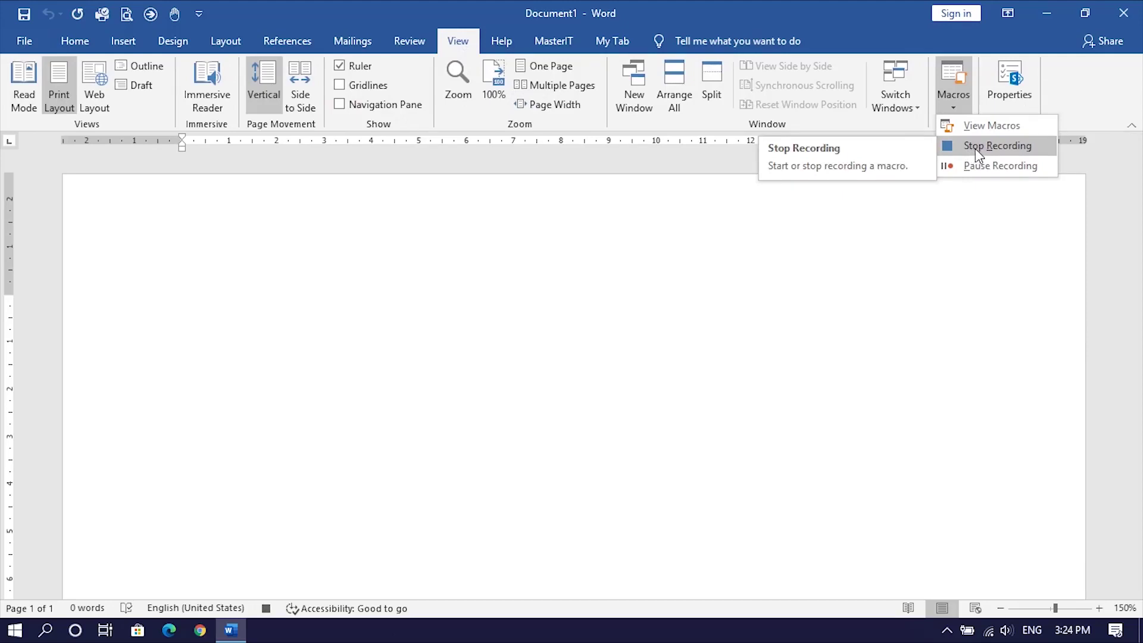
- Stop the macro recording from the Macros menu
{"action": "left_click", "coordinate": [266, 609]}
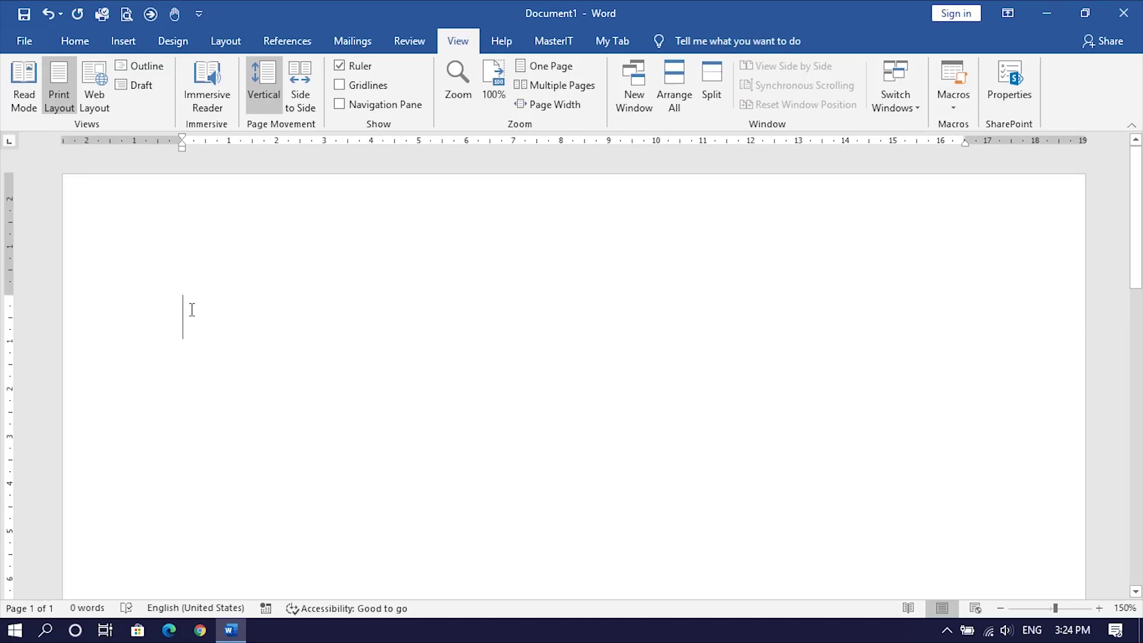
- Type the Khmer greeting 'សួស្តីអ្នកទាំងអស់គ្នា' on the first line
{"action": "key", "text": "alt+h"}
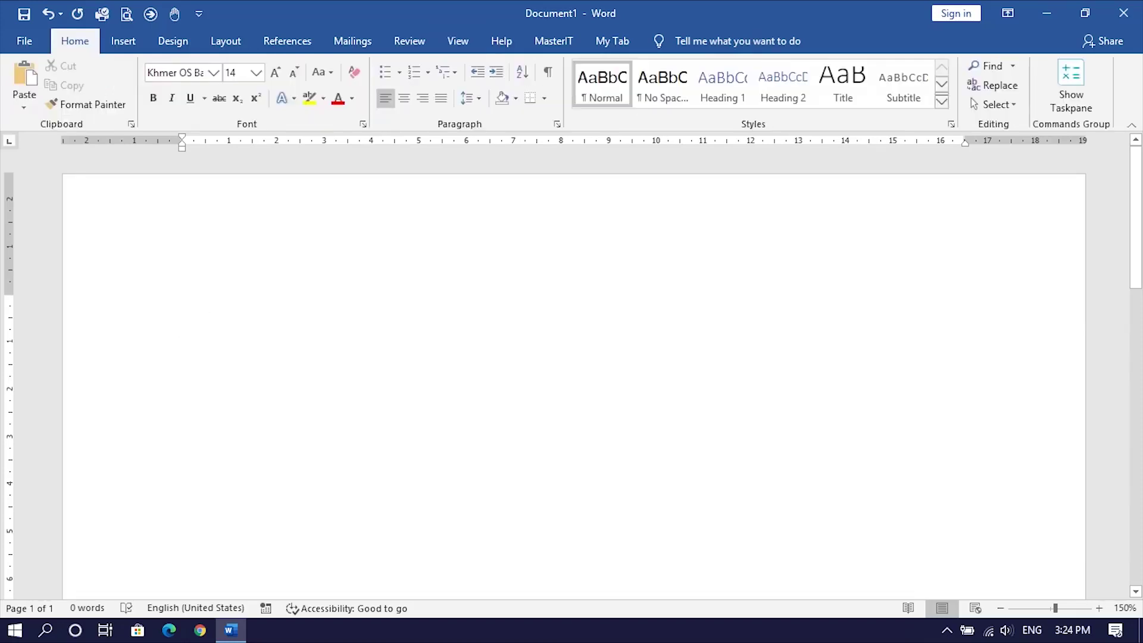
{"action": "type", "text": "សួស្តីអ្នកទាំងអស់គ្នា"}
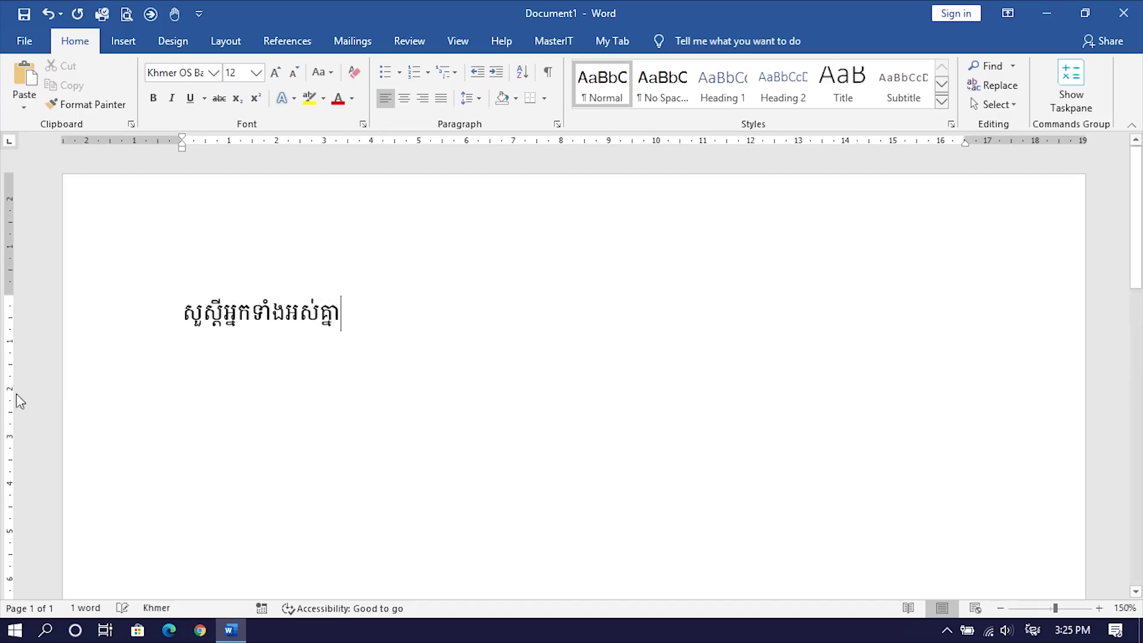
- Select the Khmer line and restyle it with the change font toolbar button
{"action": "triple_click", "coordinate": [180, 315]}
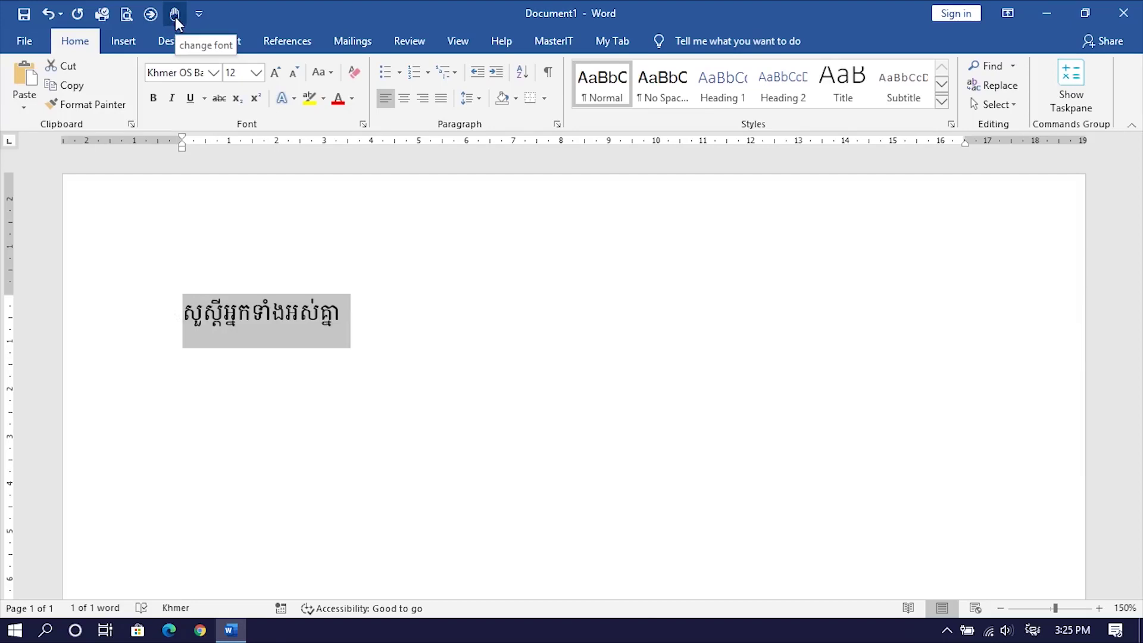
{"action": "left_click", "coordinate": [175, 14]}
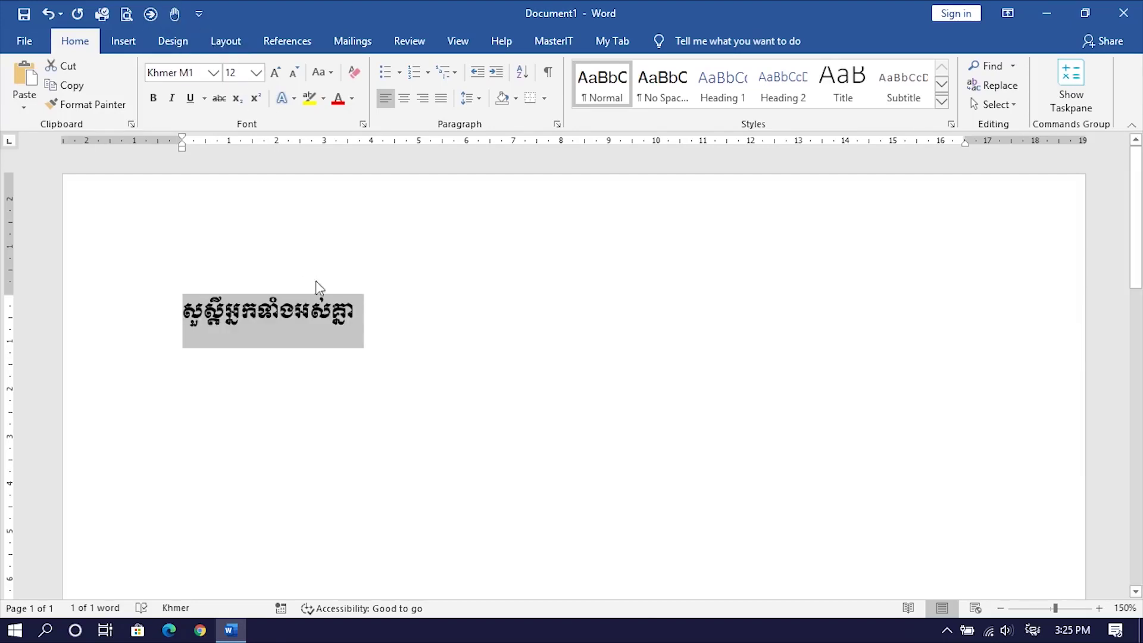
{"action": "left_click", "coordinate": [370, 313]}
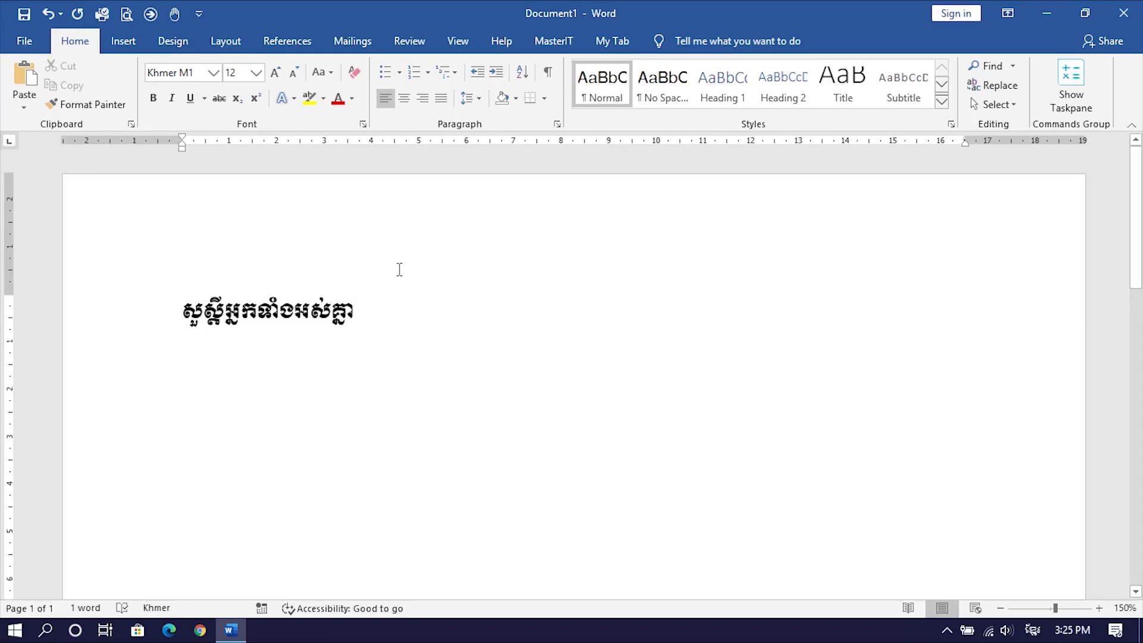
{"action": "left_click", "coordinate": [458, 42]}
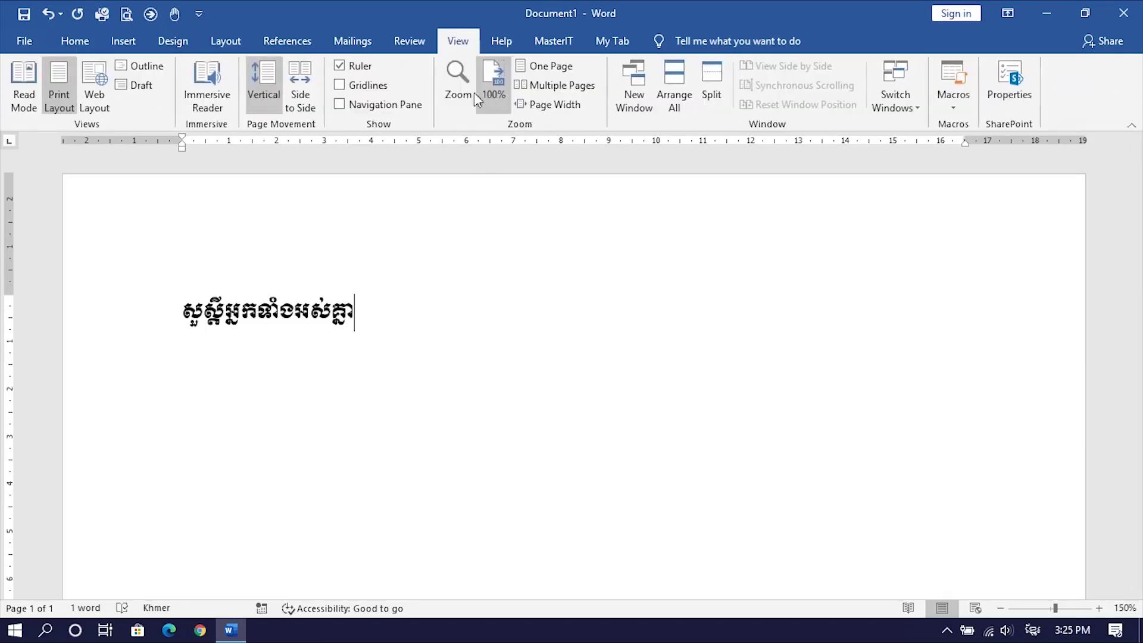
- Start recording Macro2 with Ctrl+1 assigned as its keyboard shortcut in Normal.dotm
{"action": "left_click", "coordinate": [953, 89]}
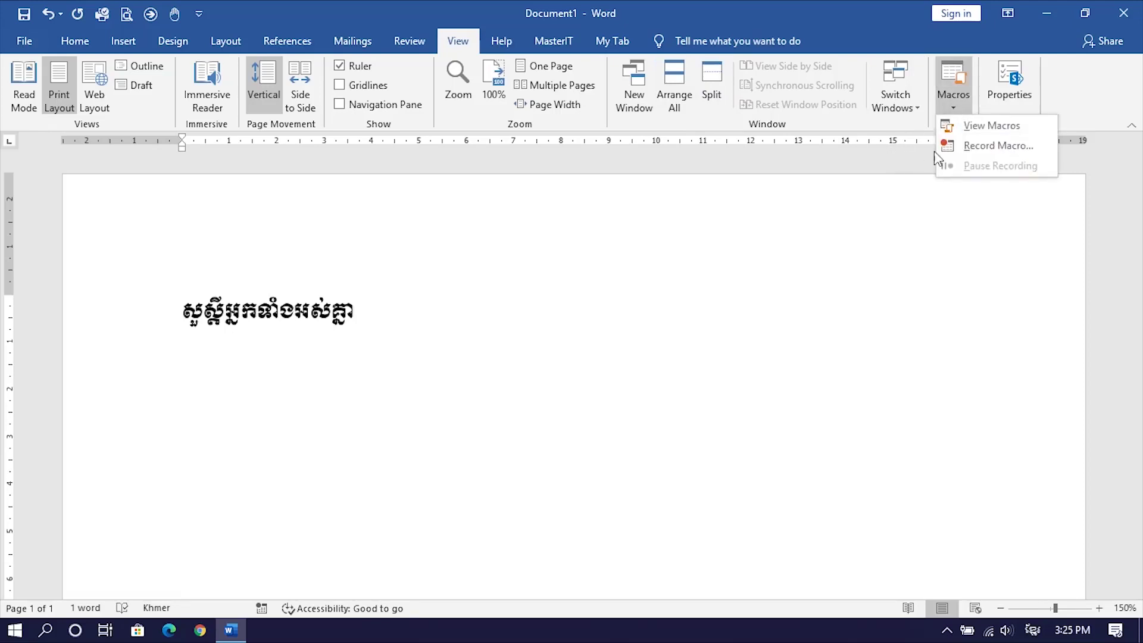
{"action": "left_click", "coordinate": [976, 144]}
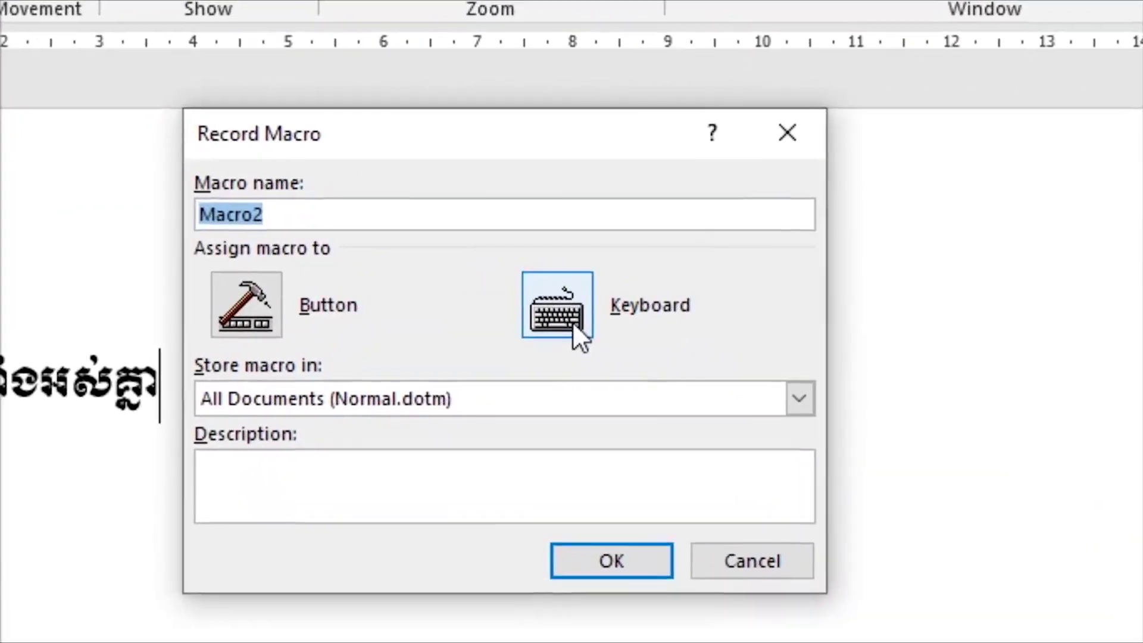
{"action": "left_click", "coordinate": [560, 280]}
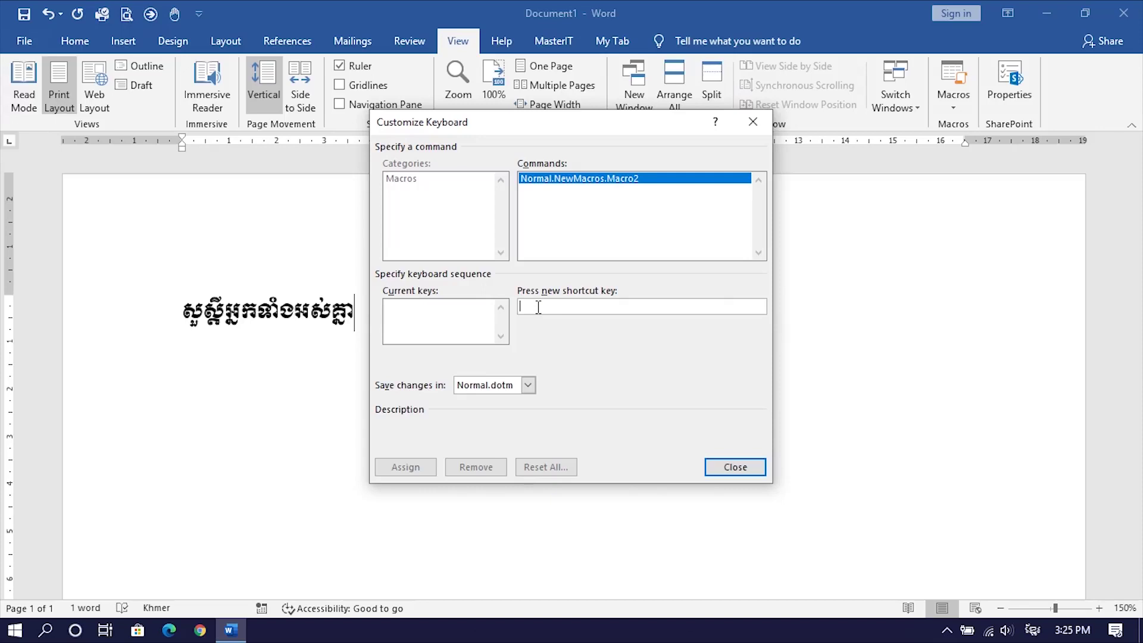
{"action": "key", "text": "ctrl+1"}
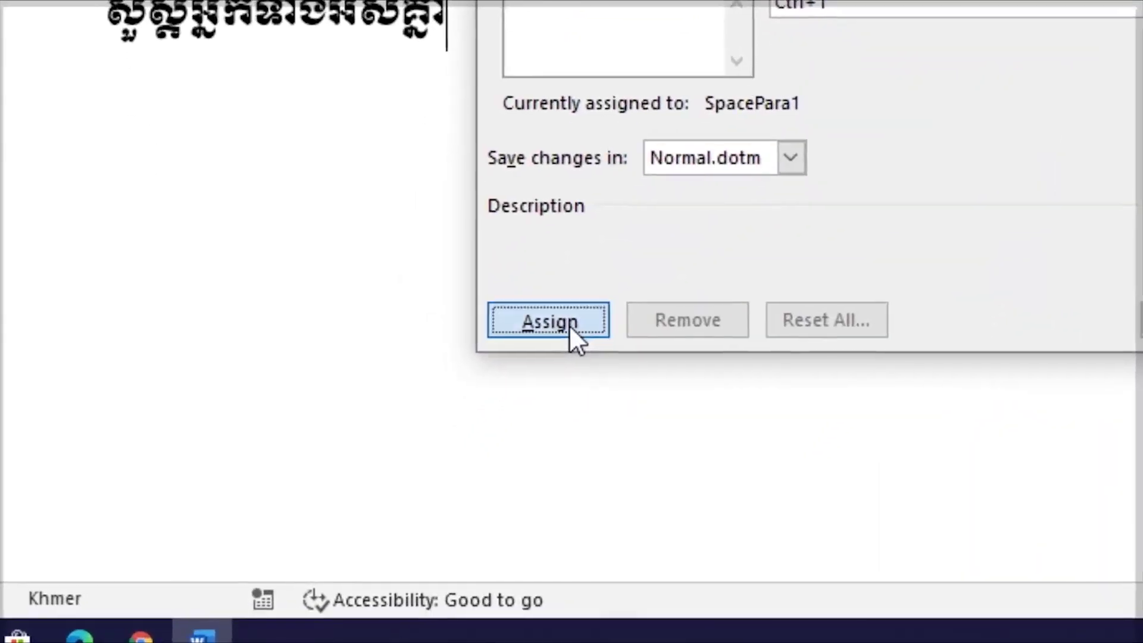
{"action": "left_click", "coordinate": [419, 470]}
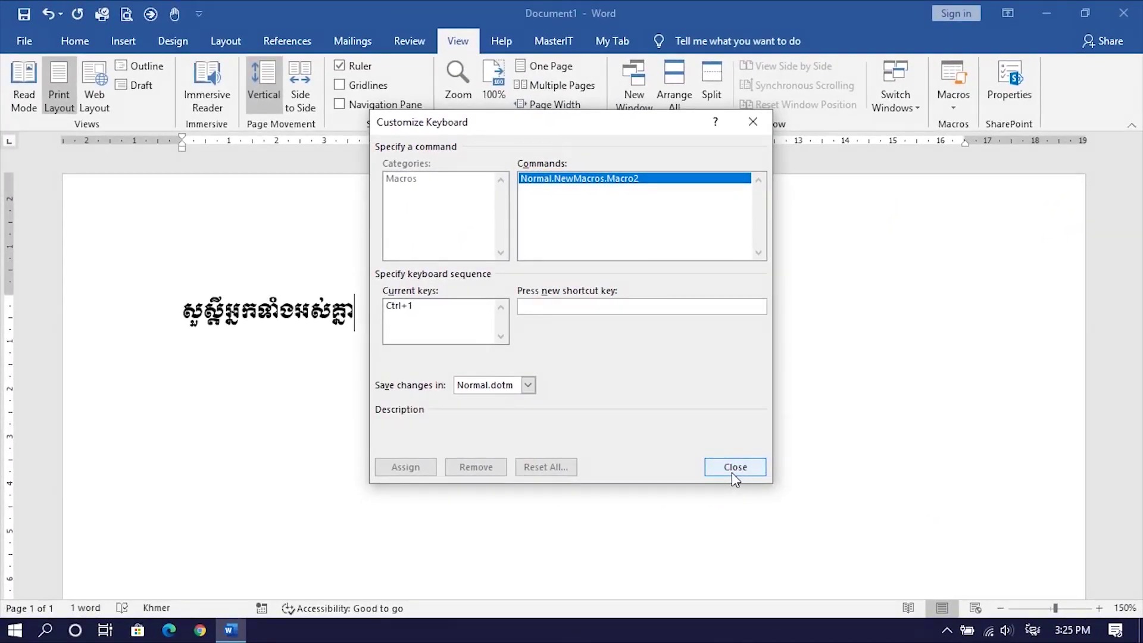
{"action": "left_click", "coordinate": [735, 467]}
{"action": "left_click", "coordinate": [302, 378]}
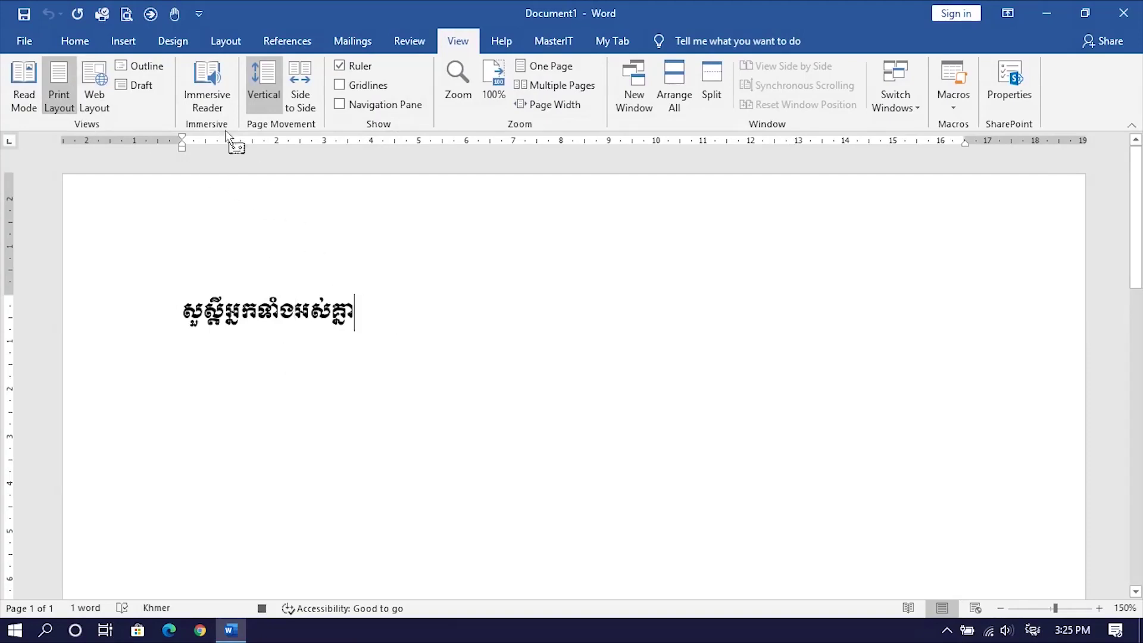
- Record setting the Khmer line's font to Khmer OS Battambang, then stop the Macro2 recording
{"action": "left_click", "coordinate": [76, 40]}
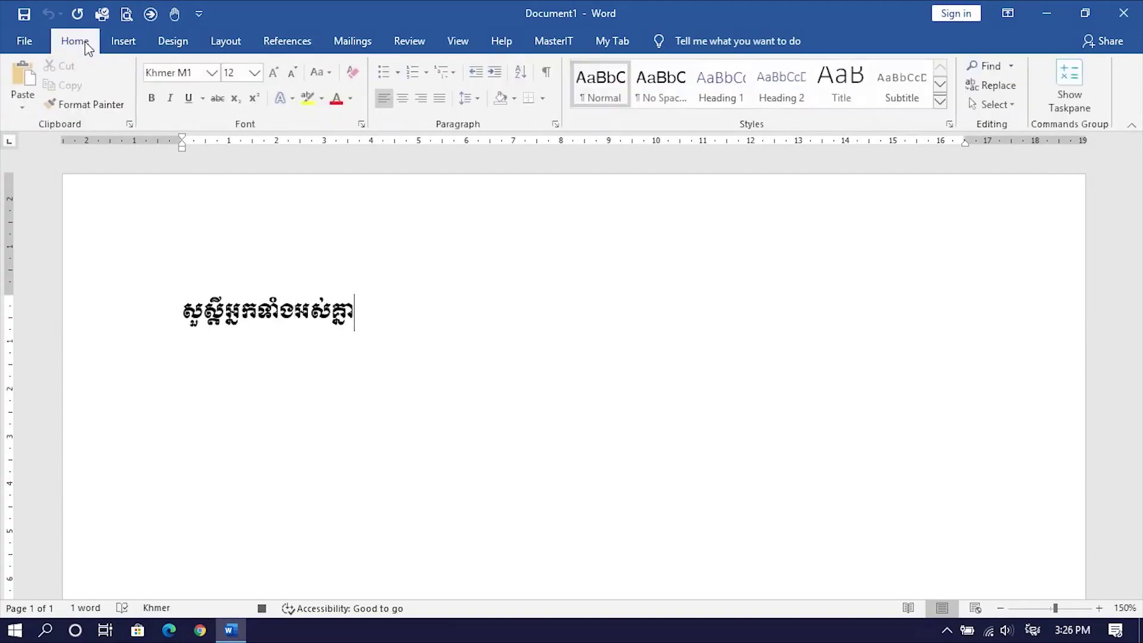
{"action": "left_click", "coordinate": [218, 79]}
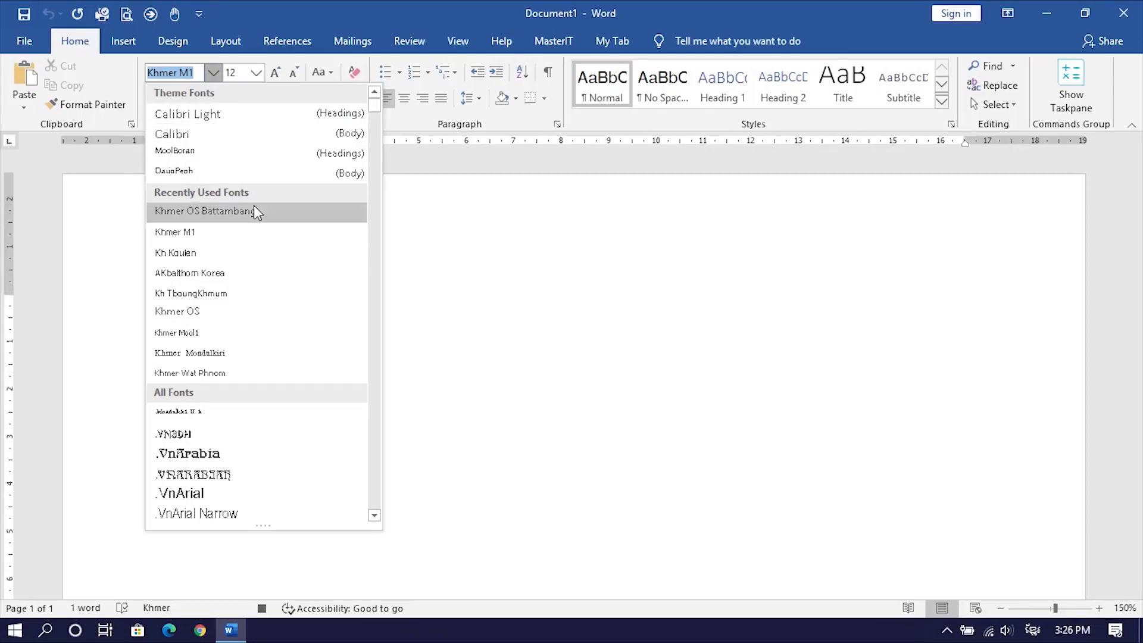
{"action": "left_click", "coordinate": [284, 212]}
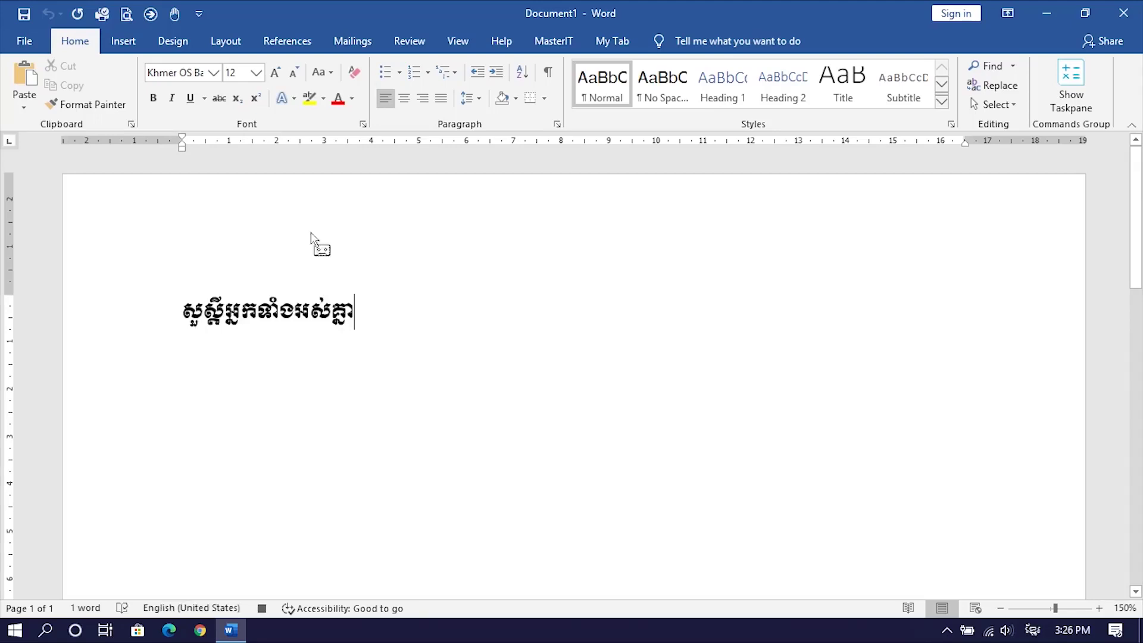
{"action": "left_click", "coordinate": [263, 610]}
{"action": "left_click", "coordinate": [295, 370]}
- Add a second line with the Khmer greeting 'សួស្តីអ្នកទាំងអស់គ្នា' and select it
{"action": "key", "text": "Return"}
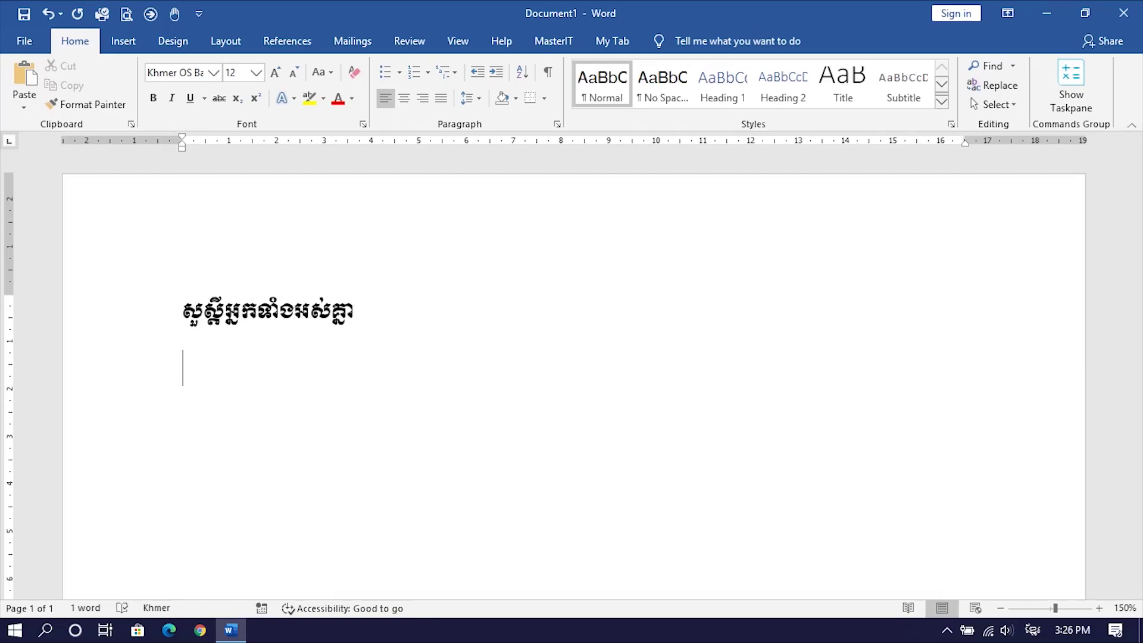
{"action": "type", "text": "ស"}
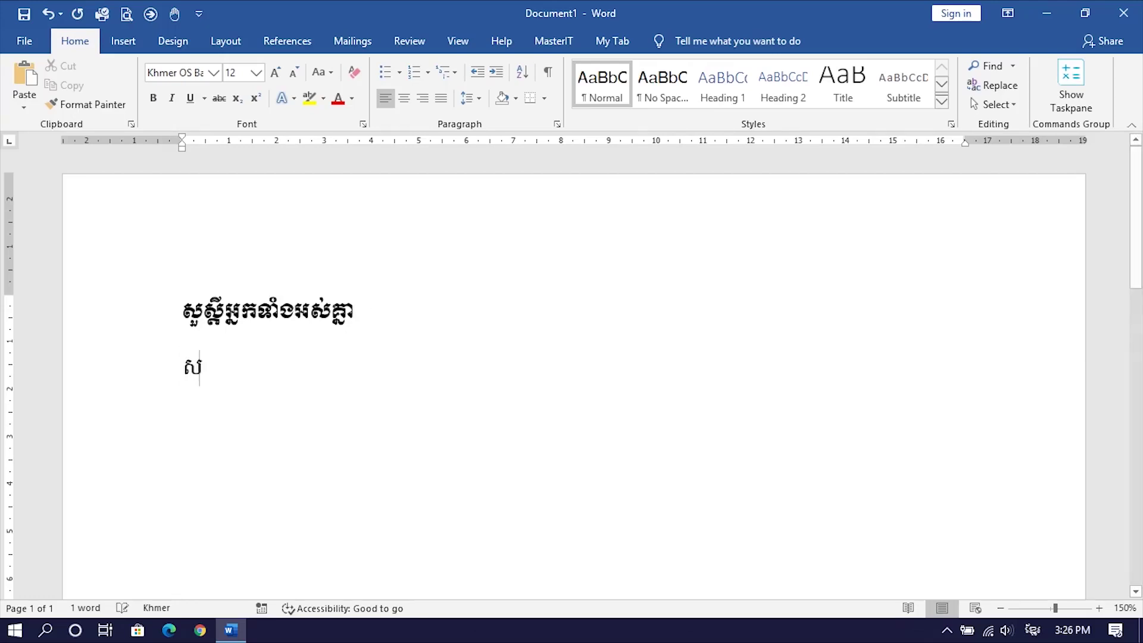
{"action": "type", "text": "ួស្តីអ្នកទាំងអស់គ្នា"}
{"action": "left_click_drag", "start_coordinate": [359, 374], "coordinate": [184, 366]}
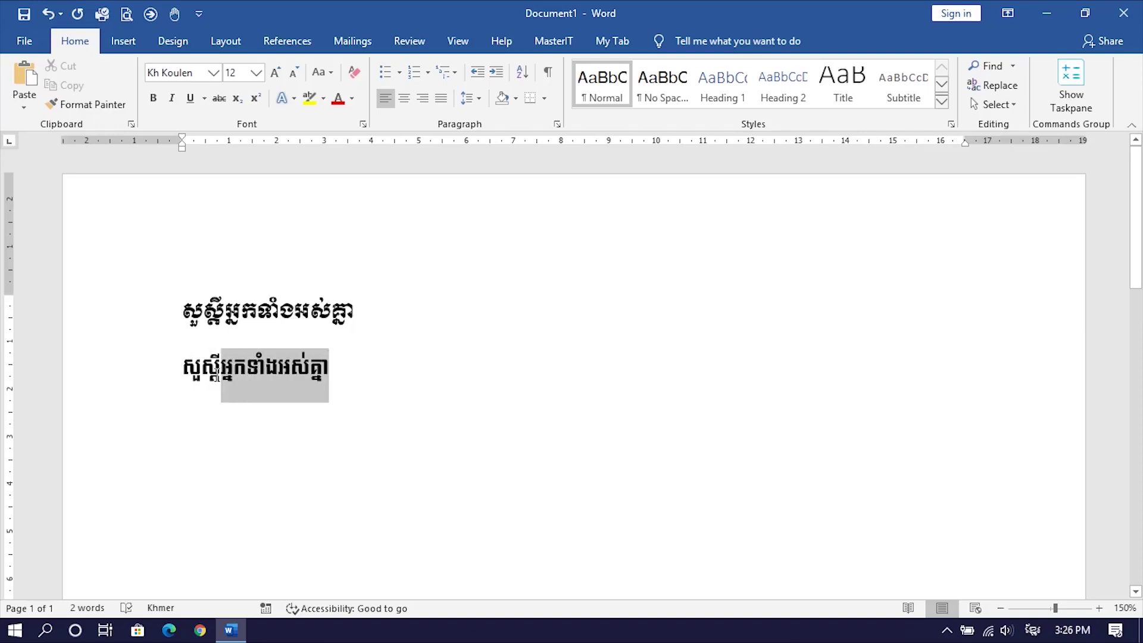
{"action": "left_click", "coordinate": [246, 381]}
{"action": "left_click_drag", "start_coordinate": [366, 371], "coordinate": [184, 368]}
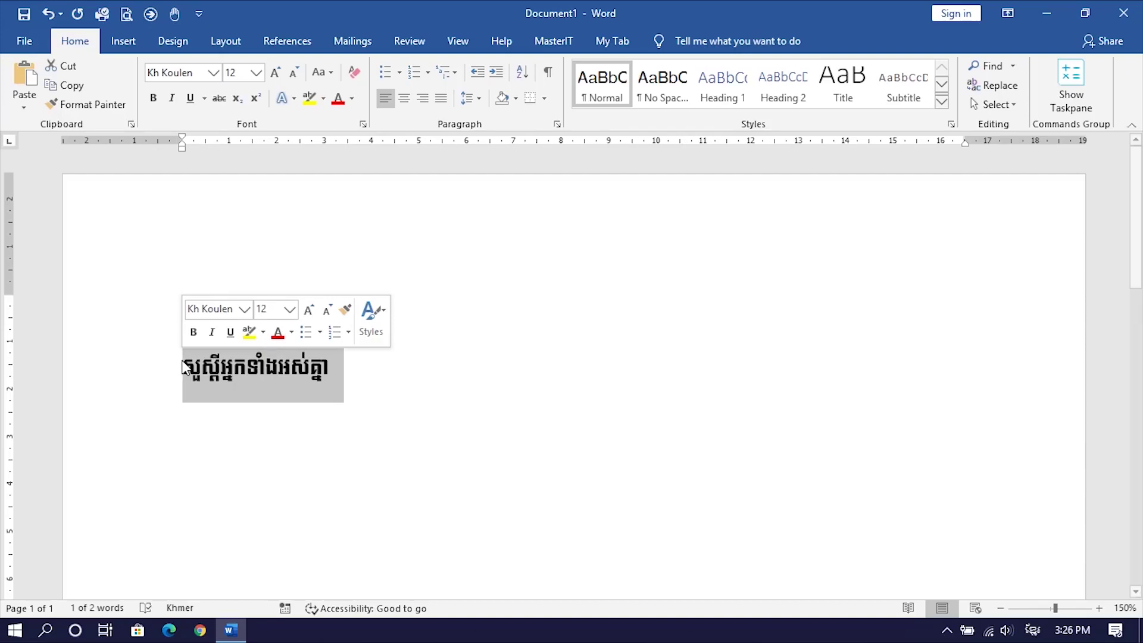
- Run Macro2 with Ctrl+1 to make the second line Khmer OS Battambang, then compare both lines' fonts
{"action": "key", "text": "ctrl+1"}
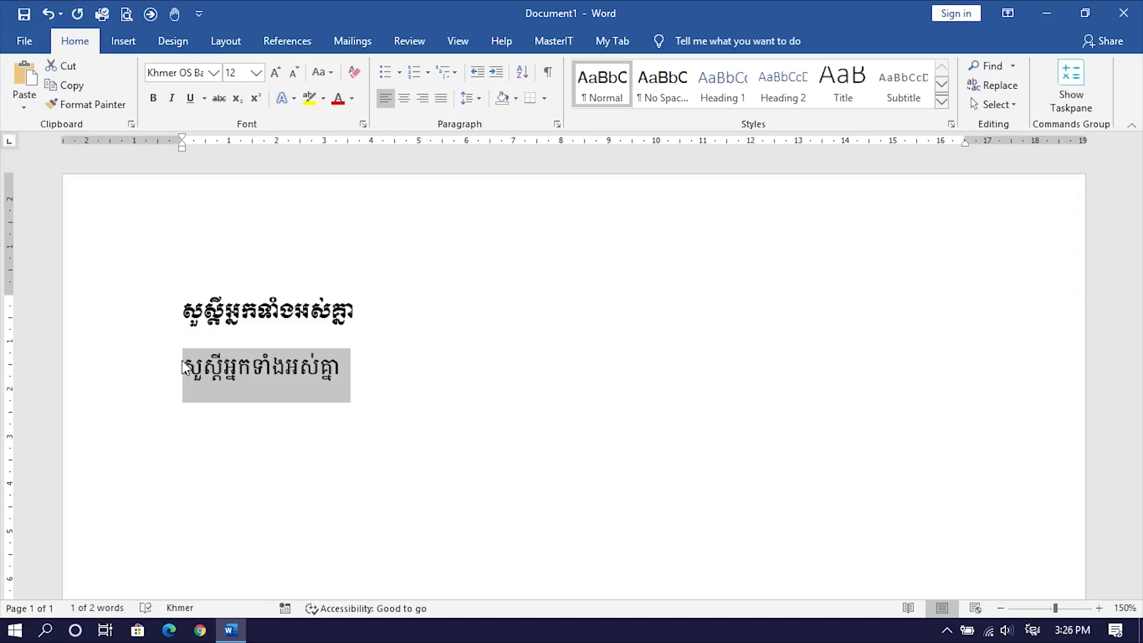
{"action": "left_click", "coordinate": [352, 362]}
{"action": "left_click", "coordinate": [364, 321]}
{"action": "left_click", "coordinate": [357, 372]}
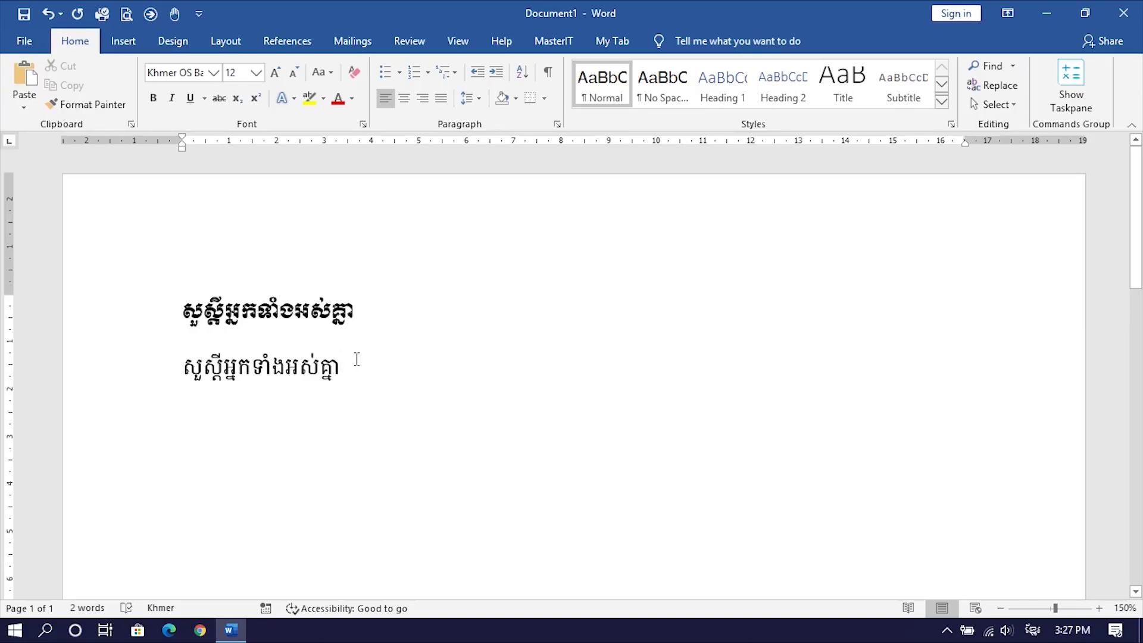
- Open the Macros list from the View tab and select Macro1
{"action": "left_click", "coordinate": [457, 42]}
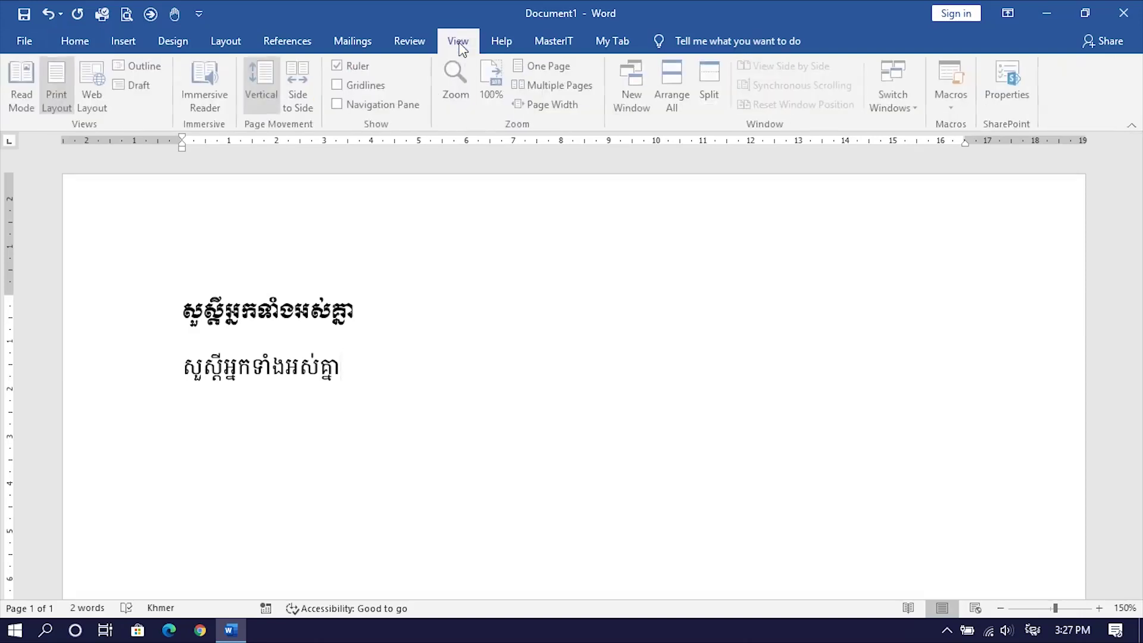
{"action": "left_click", "coordinate": [952, 110]}
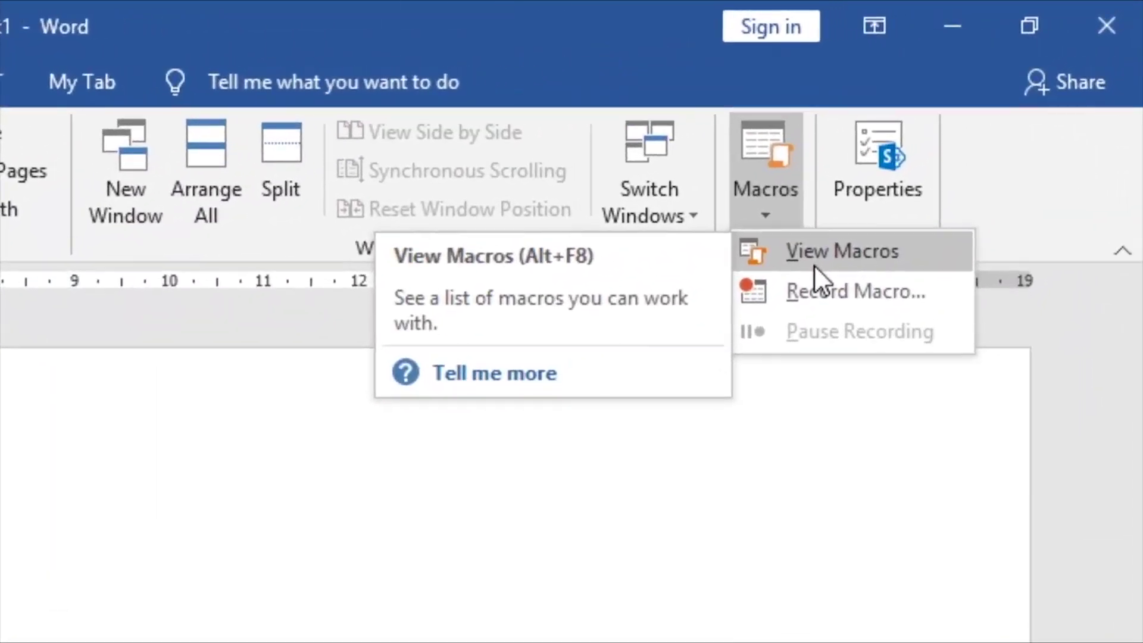
{"action": "left_click", "coordinate": [813, 264]}
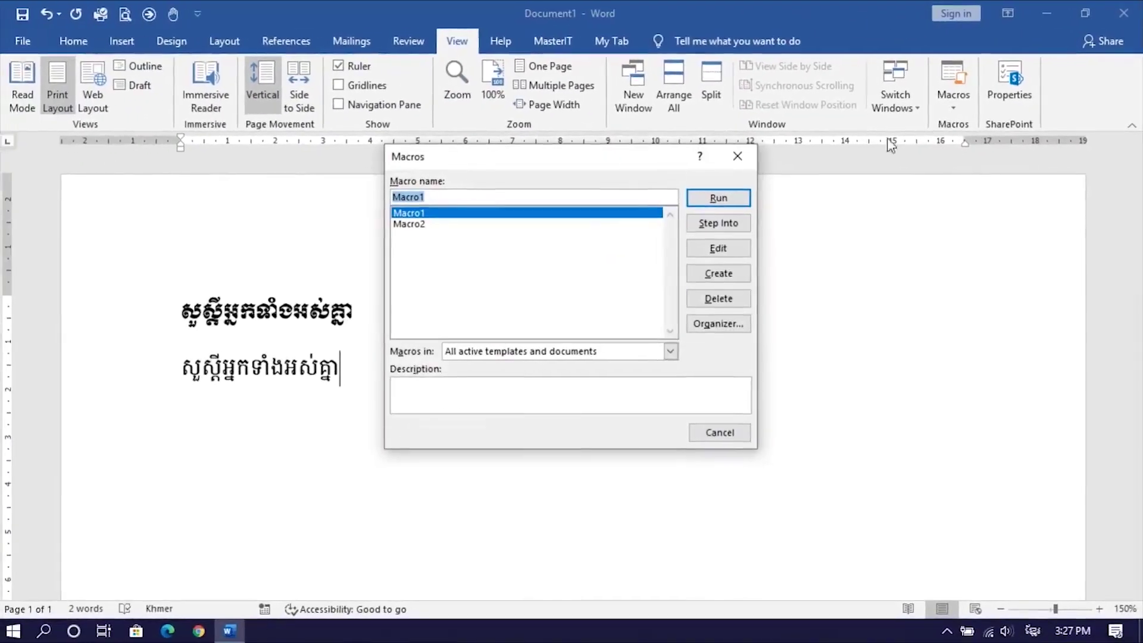
{"action": "left_click", "coordinate": [458, 225]}
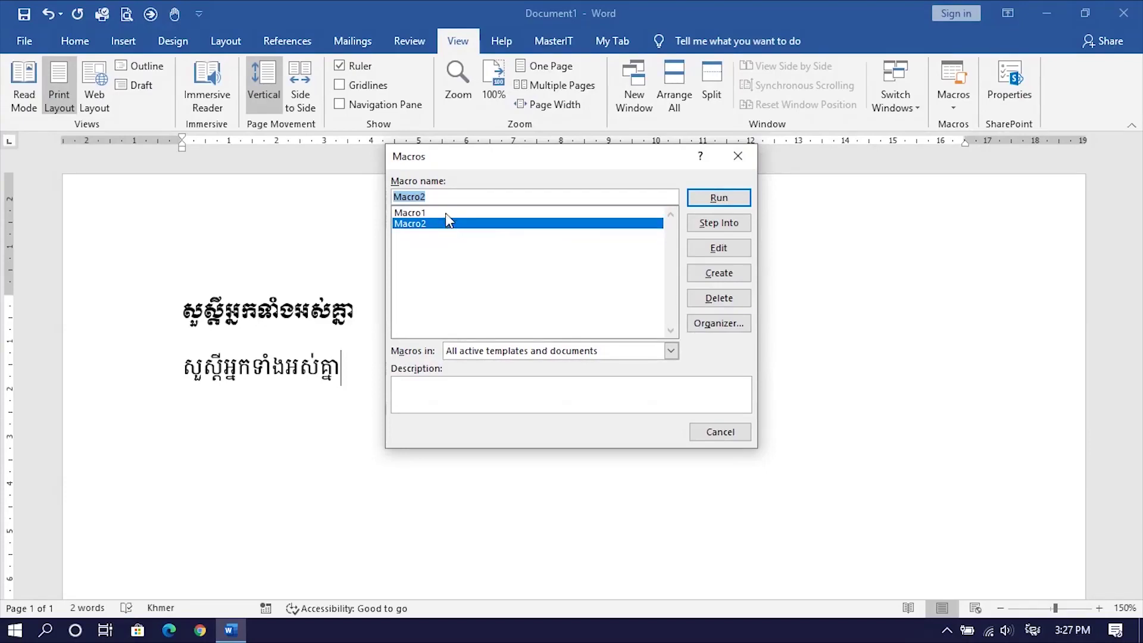
{"action": "left_click", "coordinate": [446, 214]}
{"action": "left_click", "coordinate": [420, 223]}
{"action": "key", "text": "Up"}
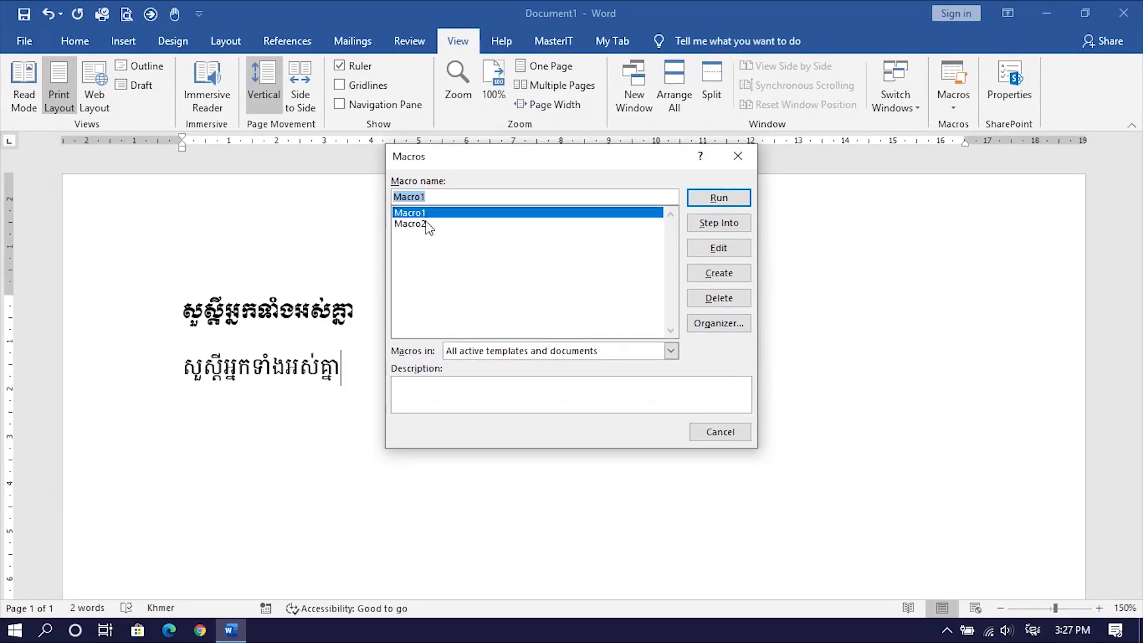
{"action": "left_click", "coordinate": [431, 226]}
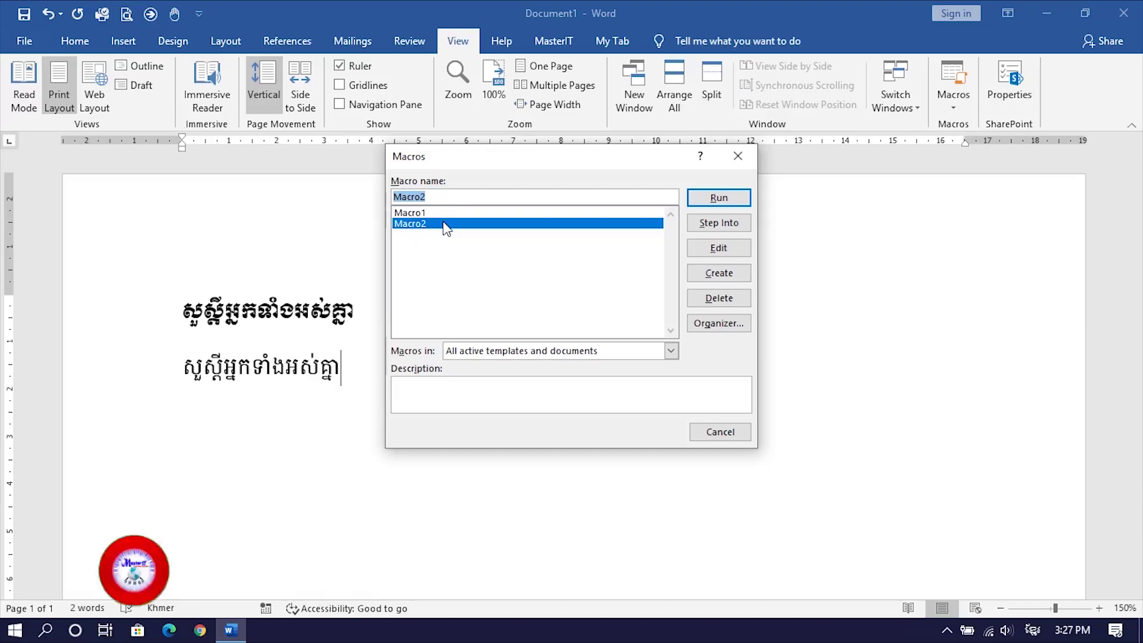
{"action": "left_click", "coordinate": [456, 214]}
{"action": "left_click", "coordinate": [443, 225]}
{"action": "left_click", "coordinate": [439, 215]}
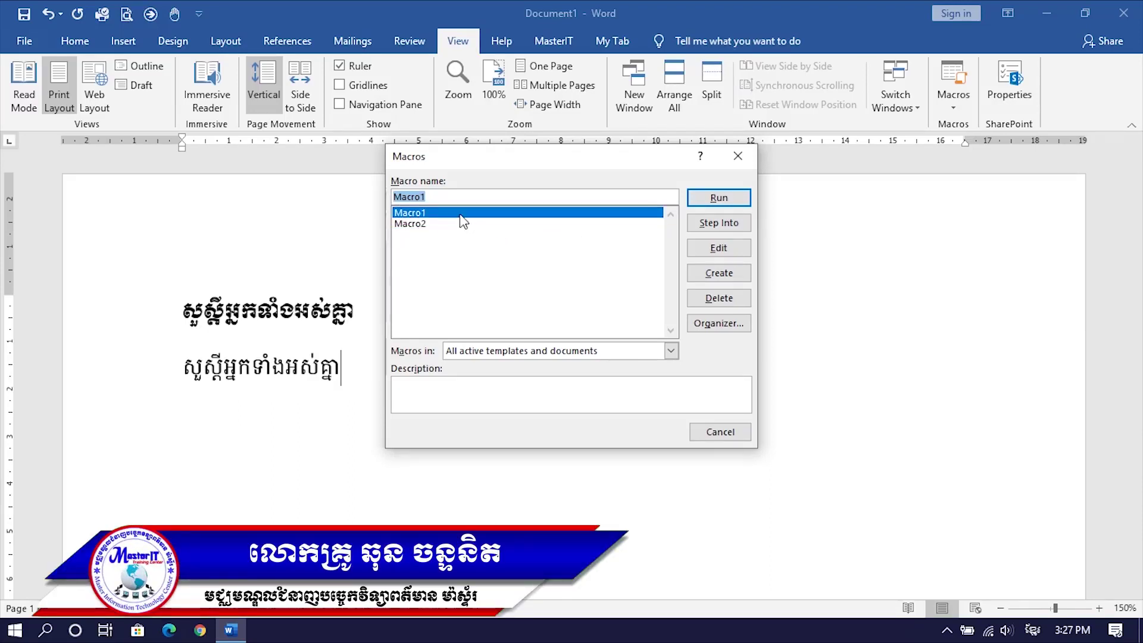
- Delete Macro1 and Macro2, confirming each, and close the empty Macros dialog
{"action": "left_click", "coordinate": [718, 300]}
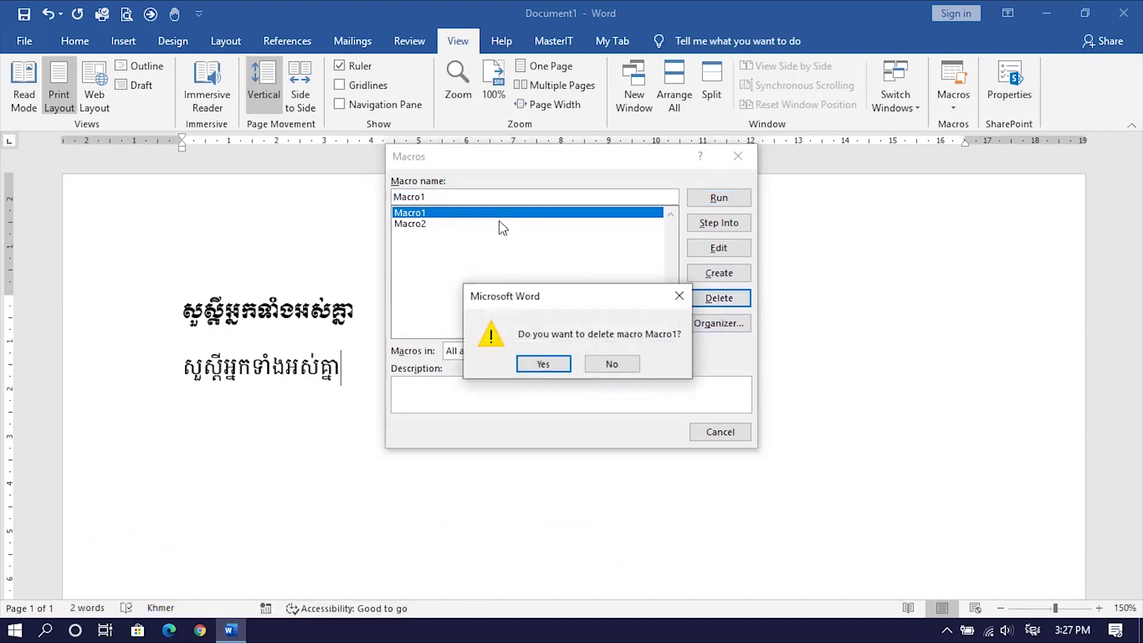
{"action": "left_click", "coordinate": [543, 364]}
{"action": "left_click", "coordinate": [708, 298]}
{"action": "left_click", "coordinate": [542, 363]}
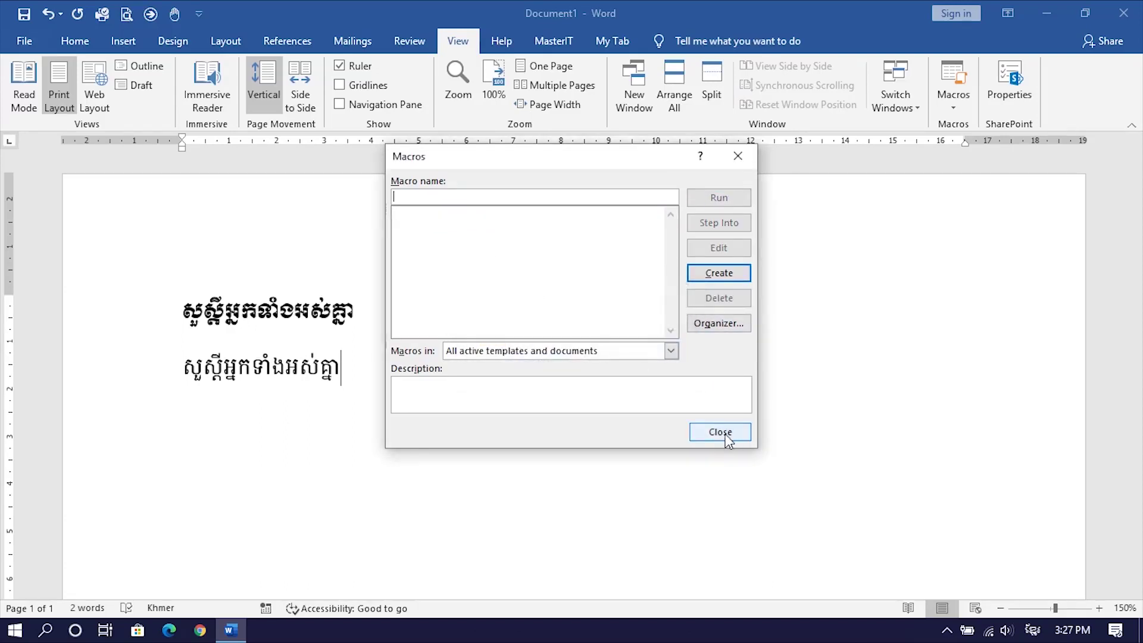
{"action": "left_click", "coordinate": [726, 434]}
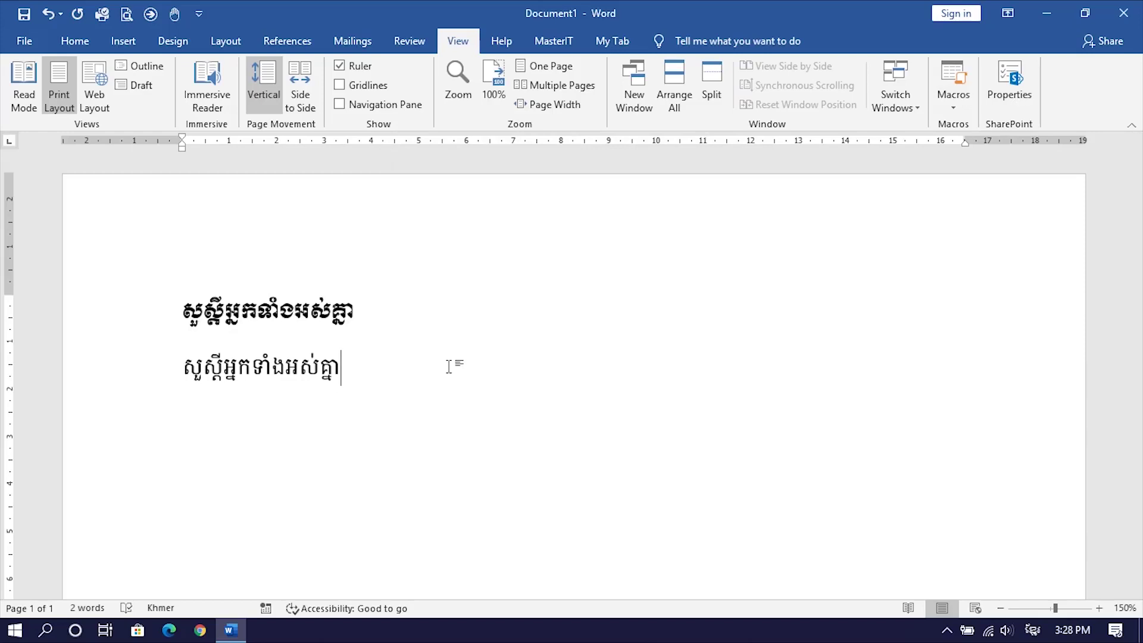